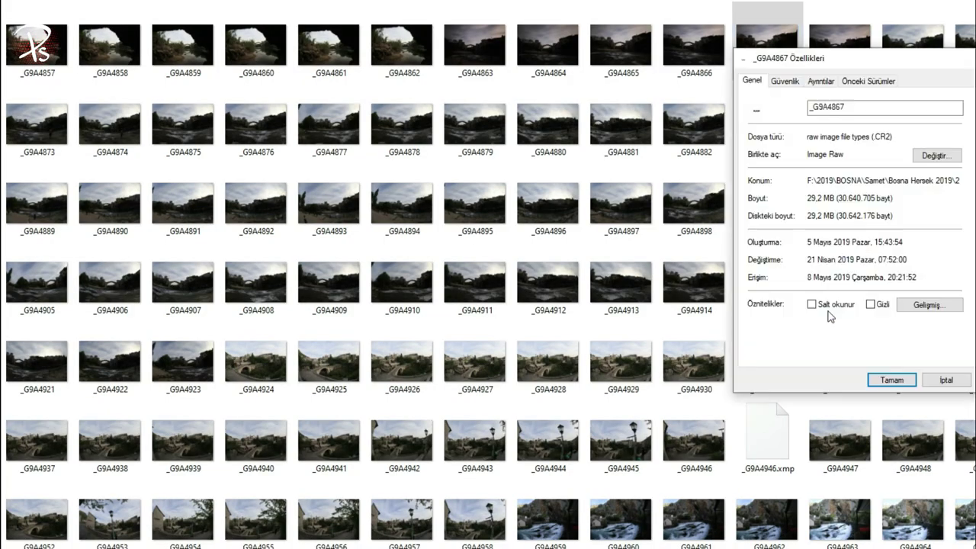
# Check _G9A4867's detailed properties: 95.7 s exposure at f/22, ISO 100
pyautogui.click(821, 81)
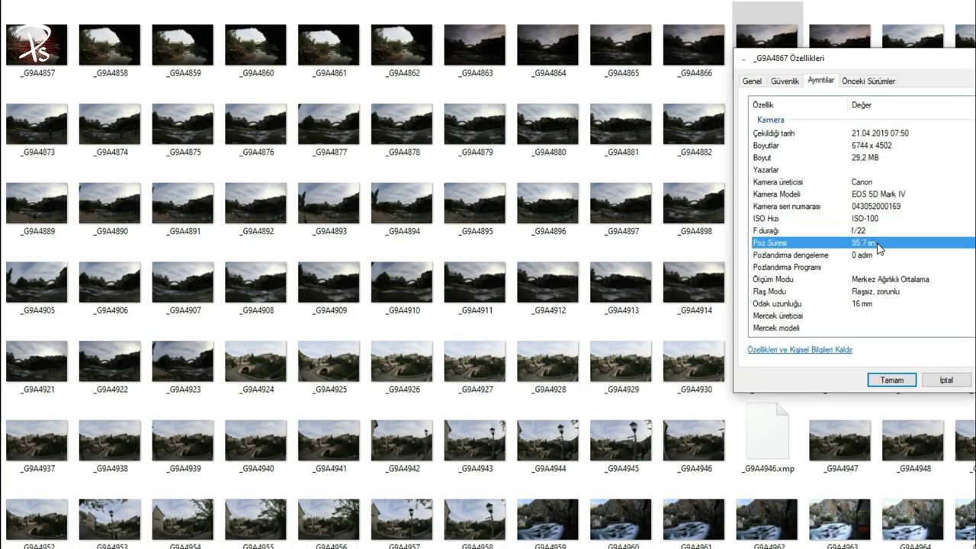
pyautogui.scroll(-5, 861, 221)
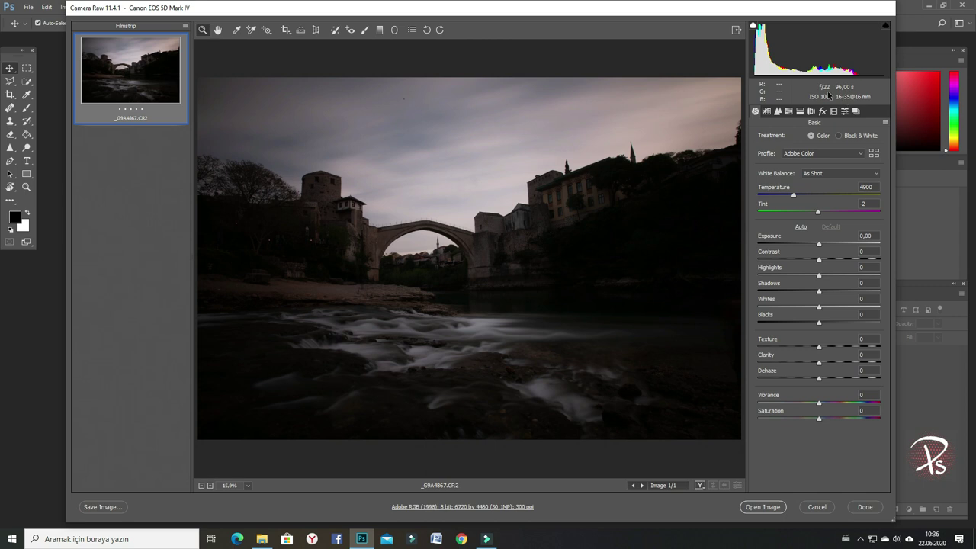
pyautogui.click(766, 111)
pyautogui.click(789, 111)
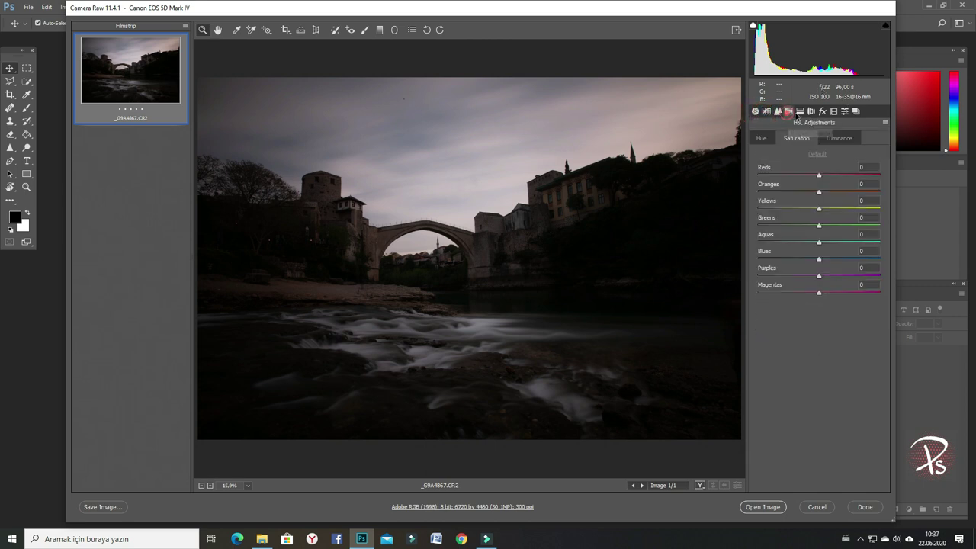
pyautogui.click(812, 111)
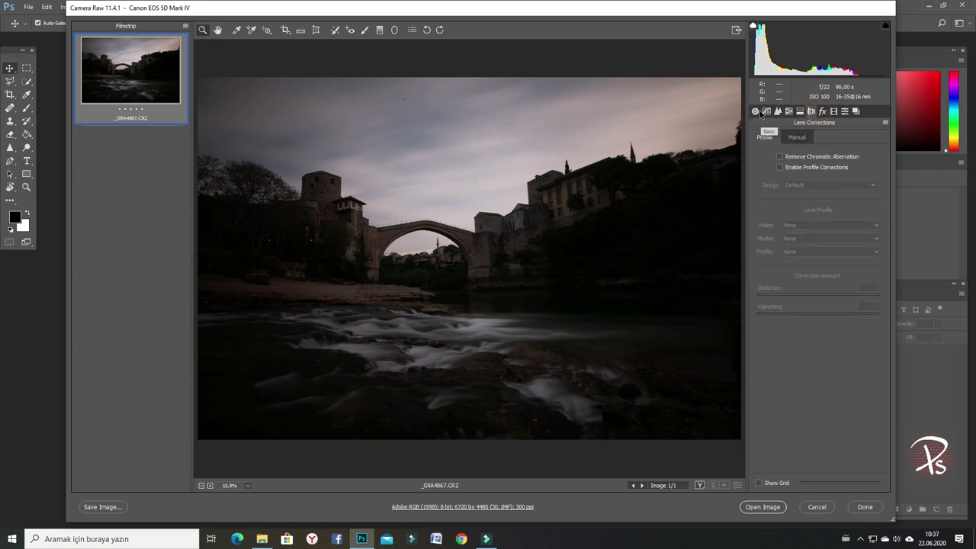
pyautogui.click(755, 111)
pyautogui.click(766, 175)
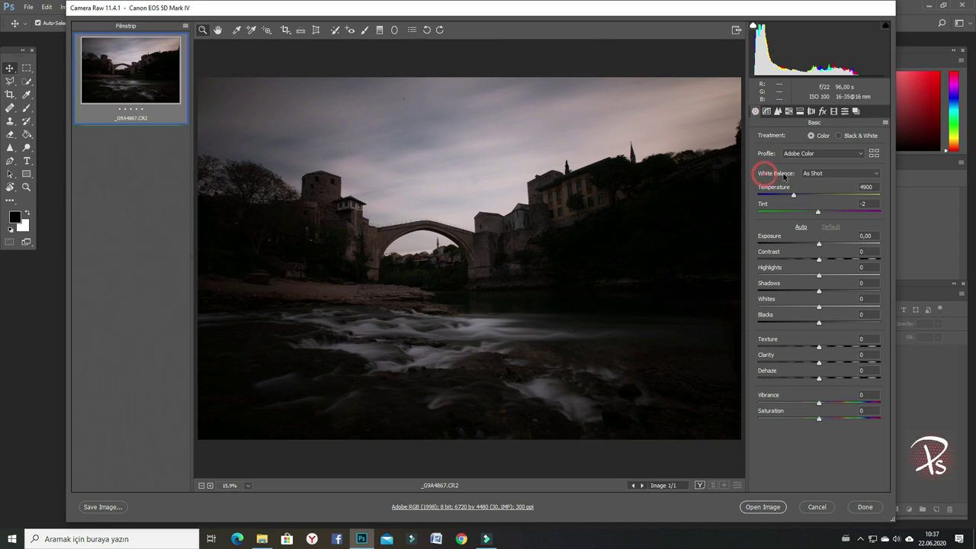
pyautogui.click(876, 176)
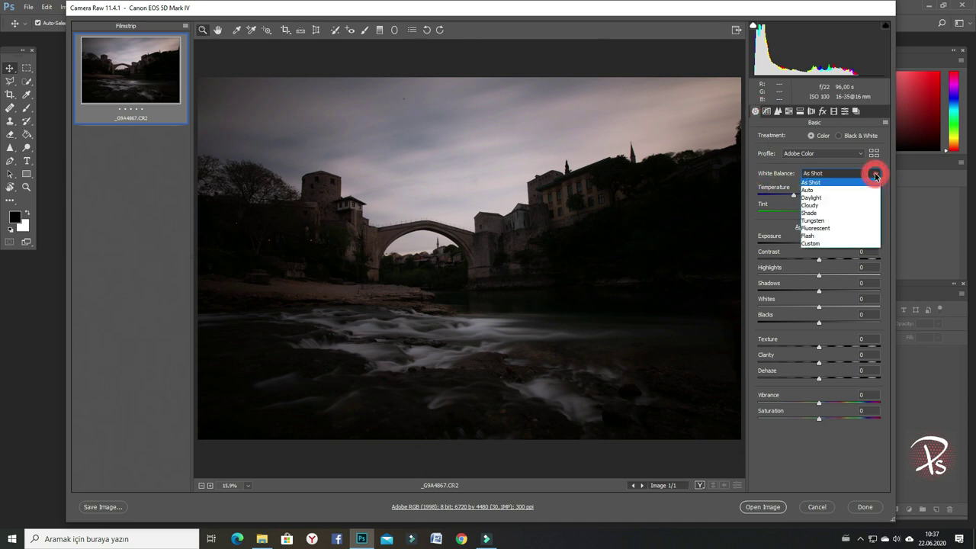
pyautogui.click(841, 190)
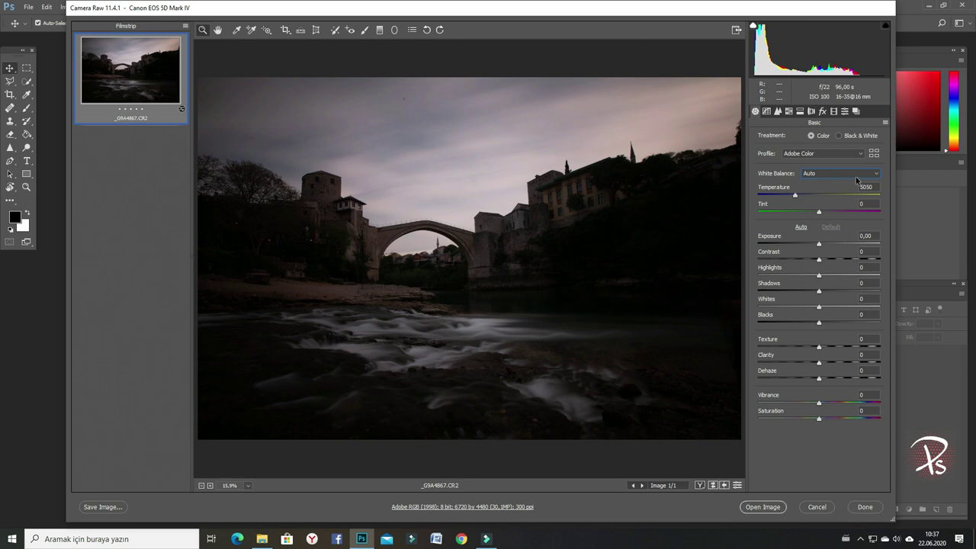
pyautogui.click(858, 175)
pyautogui.click(823, 197)
pyautogui.click(831, 175)
pyautogui.click(822, 205)
pyautogui.click(834, 176)
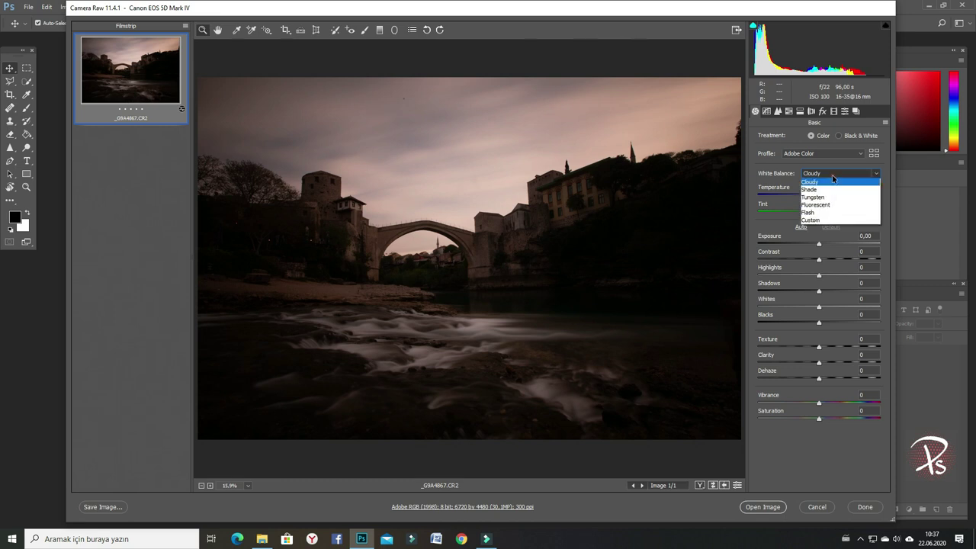
pyautogui.click(821, 214)
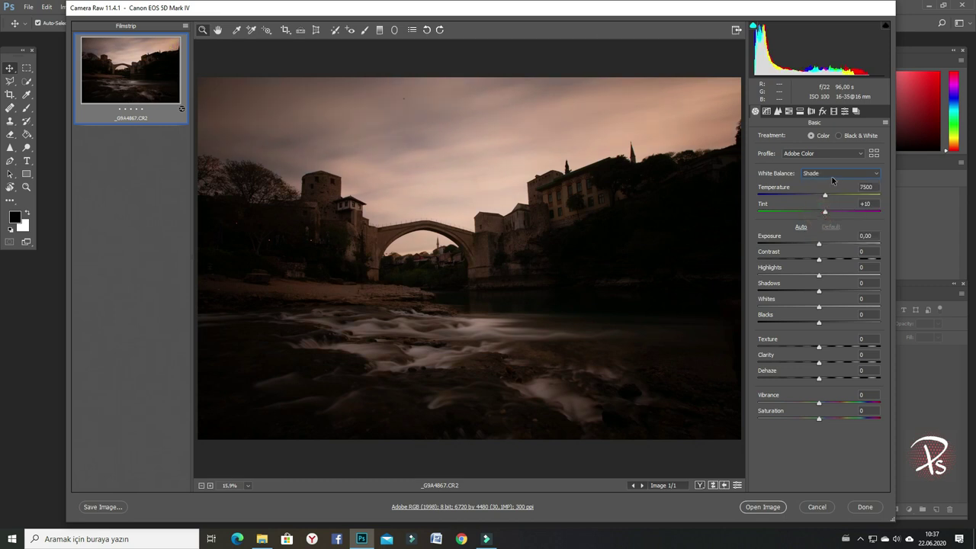
pyautogui.click(834, 177)
pyautogui.click(825, 222)
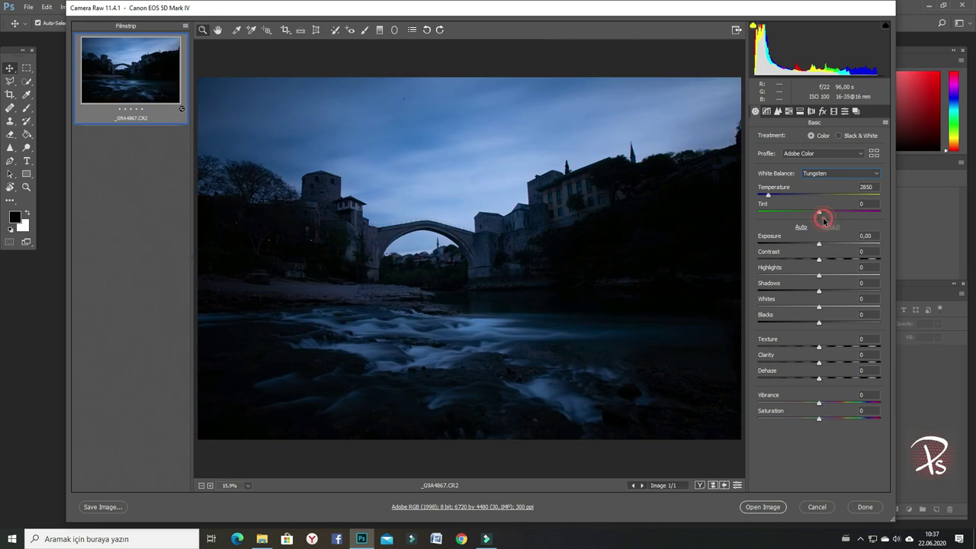
pyautogui.click(834, 176)
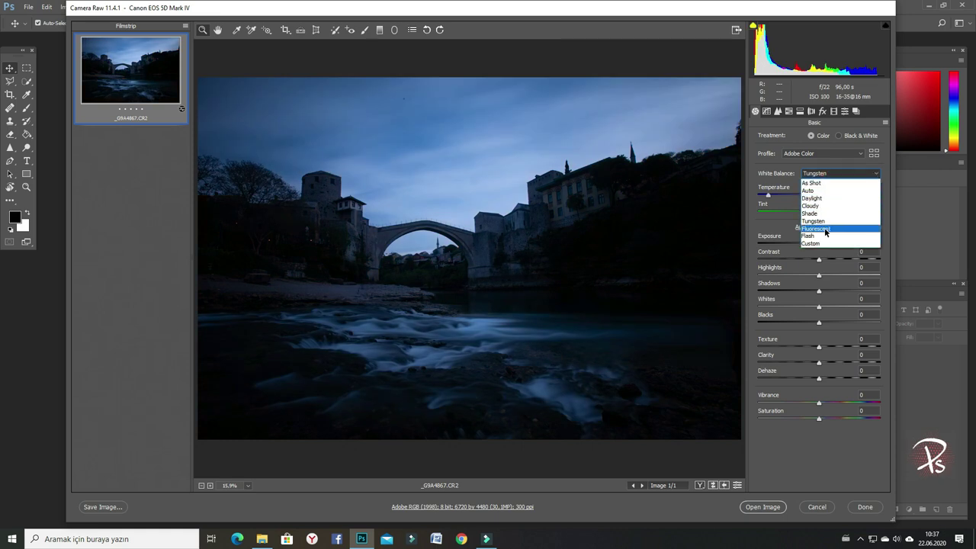
pyautogui.click(825, 231)
pyautogui.click(837, 175)
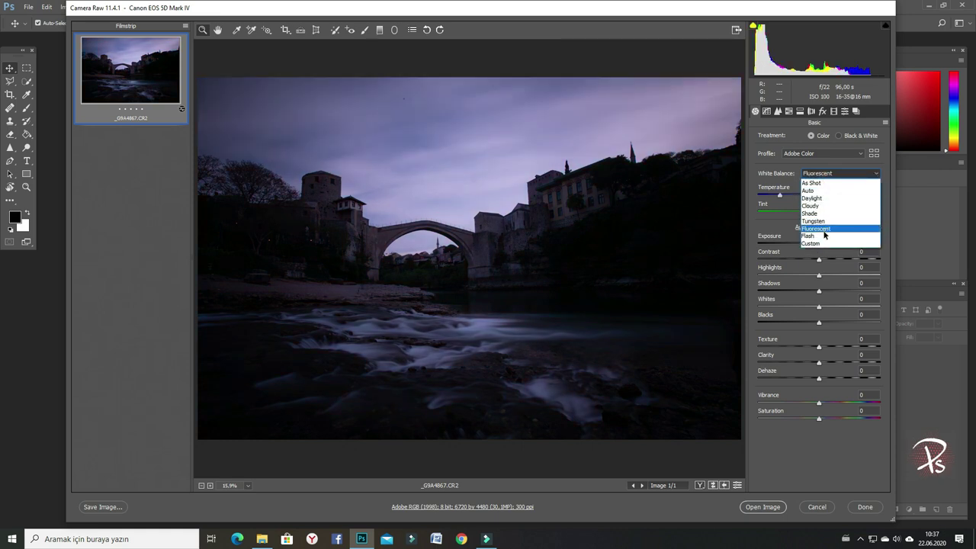
pyautogui.click(828, 235)
pyautogui.click(840, 176)
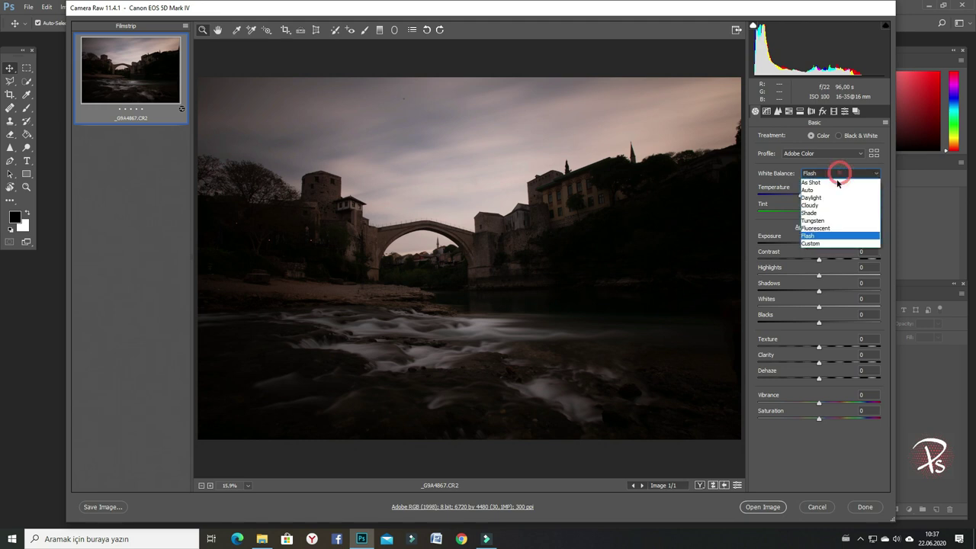
pyautogui.click(825, 242)
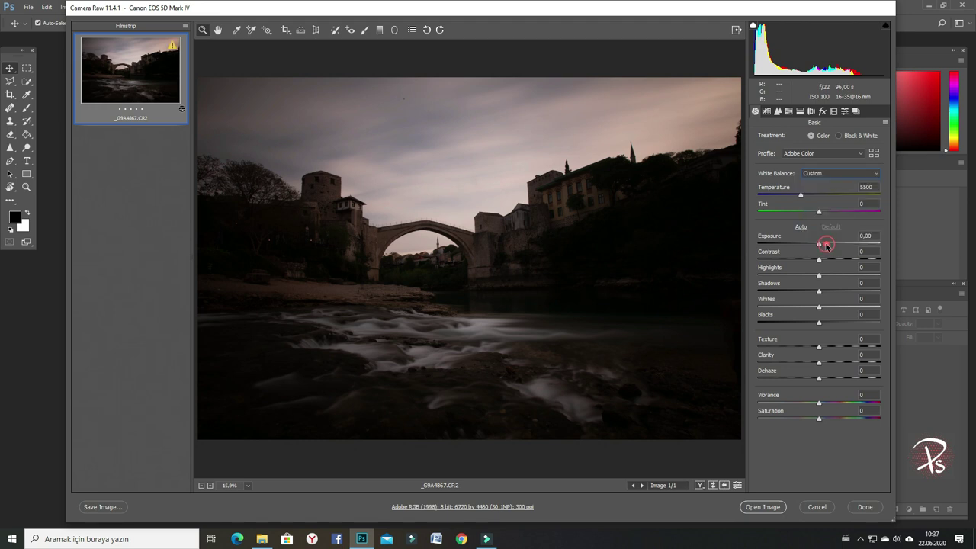
pyautogui.click(837, 174)
pyautogui.click(822, 180)
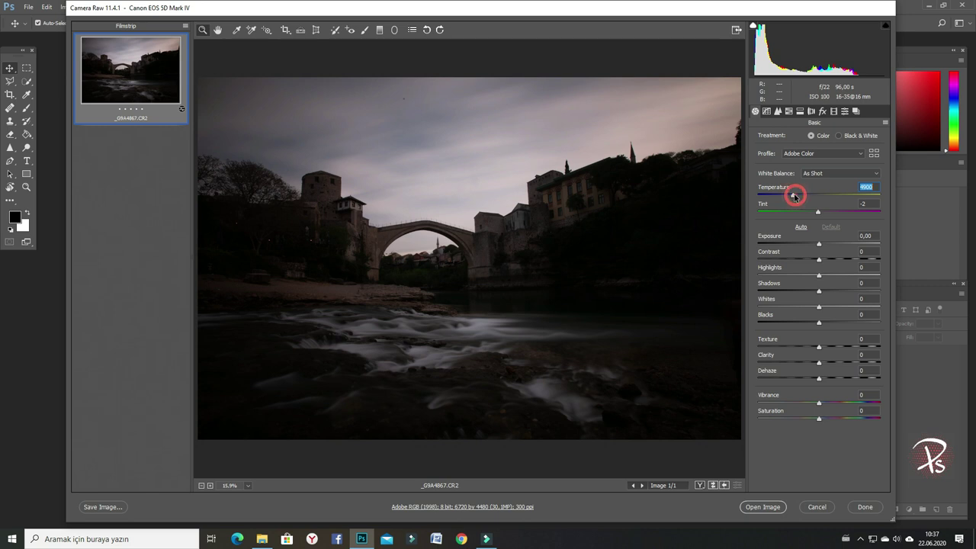
# Set white balance to Temperature 5350 and Tint -7, and begin raising exposure
pyautogui.moveTo(794, 195)
pyautogui.mouseDown()
pyautogui.moveTo(763, 196)
pyautogui.moveTo(809, 200)
pyautogui.mouseUp()
pyautogui.moveTo(818, 212); pyautogui.dragTo(785, 212)
pyautogui.moveTo(819, 243)
pyautogui.mouseDown()
pyautogui.moveTo(857, 248)
pyautogui.moveTo(814, 243)
pyautogui.moveTo(756, 262)
pyautogui.moveTo(878, 274)
pyautogui.moveTo(827, 271)
pyautogui.mouseUp()
# Set Highlights -100, Shadows +100 and Exposure +1.15, then raise Whites while watching clipping
pyautogui.moveTo(818, 276)
pyautogui.mouseDown()
pyautogui.moveTo(754, 276)
pyautogui.moveTo(920, 290)
pyautogui.moveTo(757, 274)
pyautogui.mouseUp()
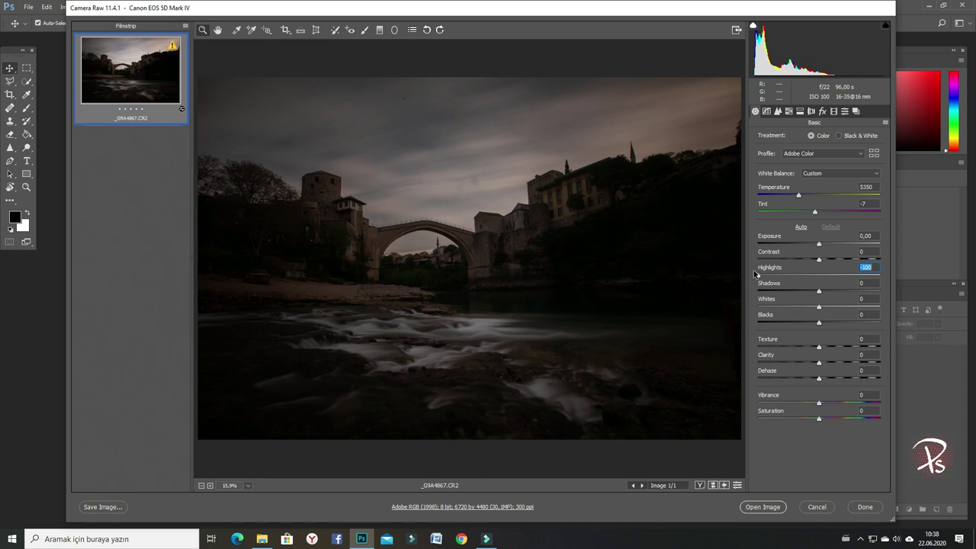
pyautogui.moveTo(818, 290)
pyautogui.mouseDown()
pyautogui.moveTo(881, 297)
pyautogui.moveTo(774, 292)
pyautogui.moveTo(884, 296)
pyautogui.mouseUp()
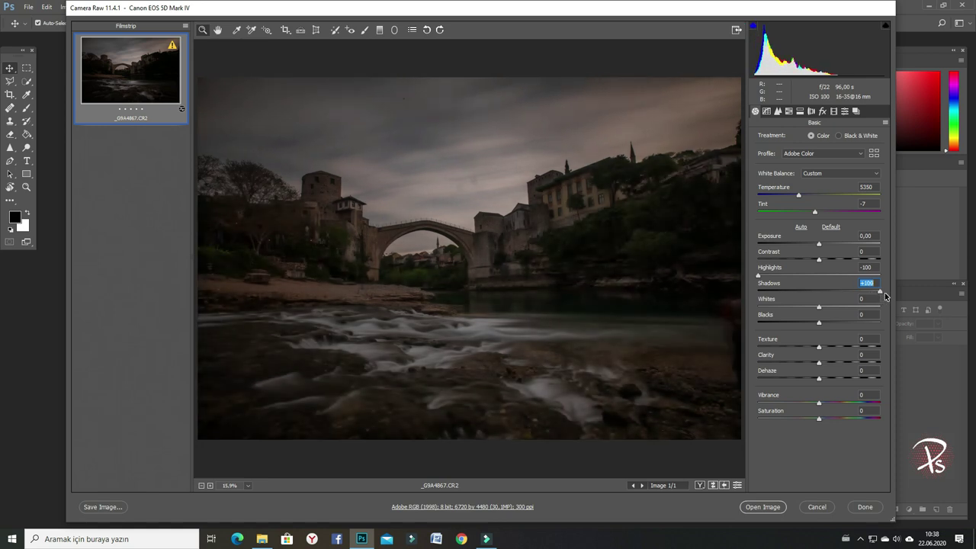
pyautogui.moveTo(820, 244); pyautogui.dragTo(834, 245)
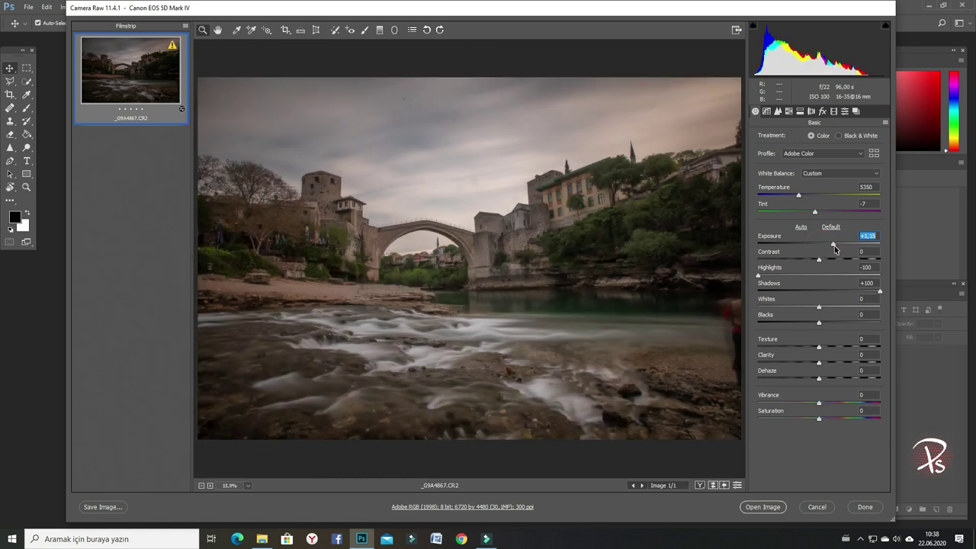
pyautogui.moveTo(819, 308); pyautogui.dragTo(857, 312)
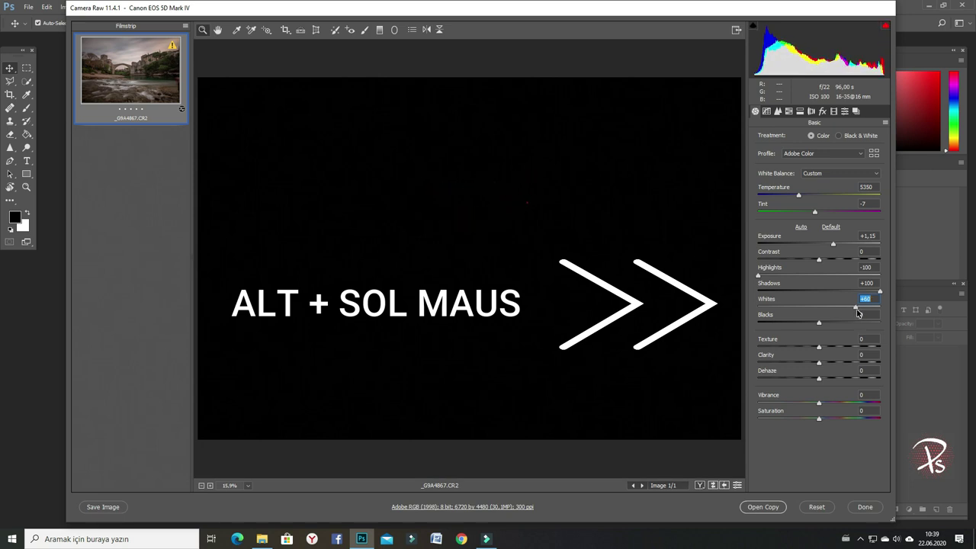
# Set Blacks to -16 against the clipping preview and nudge Whites to +63
pyautogui.moveTo(857, 313); pyautogui.dragTo(808, 325)
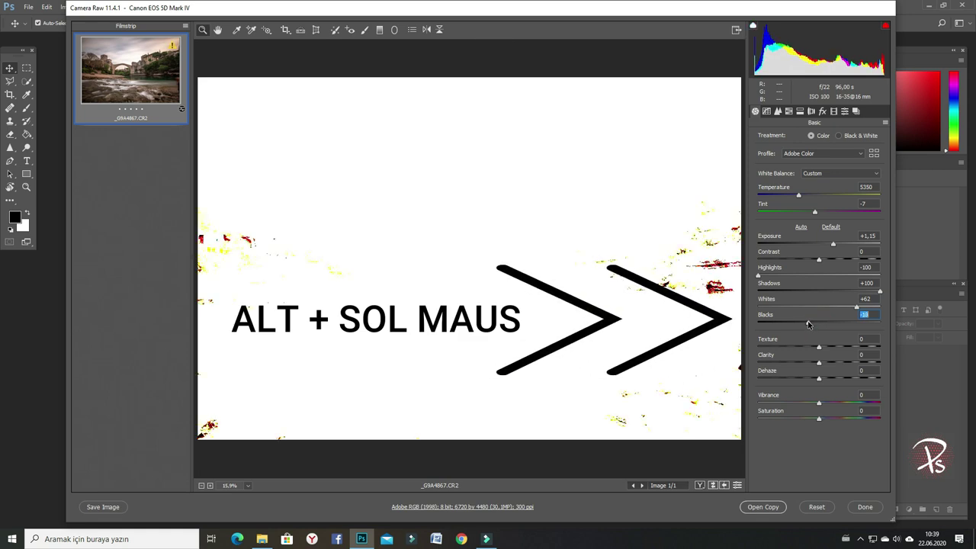
pyautogui.moveTo(808, 325); pyautogui.dragTo(809, 325)
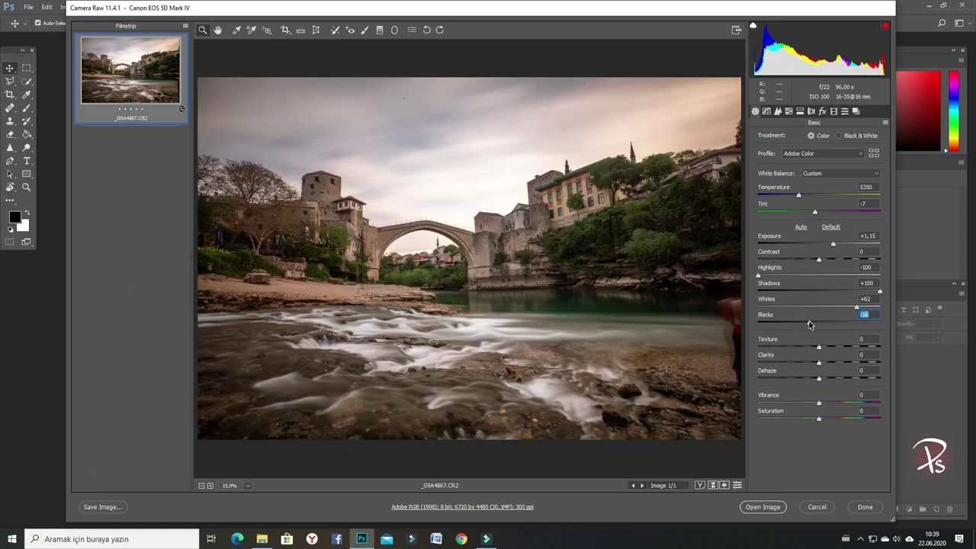
pyautogui.hotkey('shift', 'Tab')
pyautogui.press('Up')
# Set Texture to +20 and Clarity to +2, checking detail at a closer zoom
pyautogui.moveTo(820, 347); pyautogui.dragTo(883, 356)
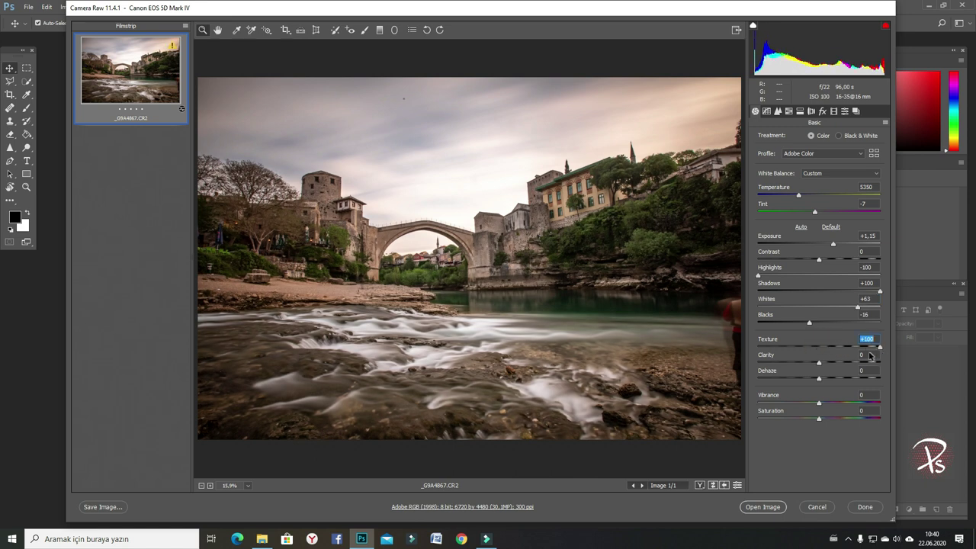
pyautogui.click(820, 351)
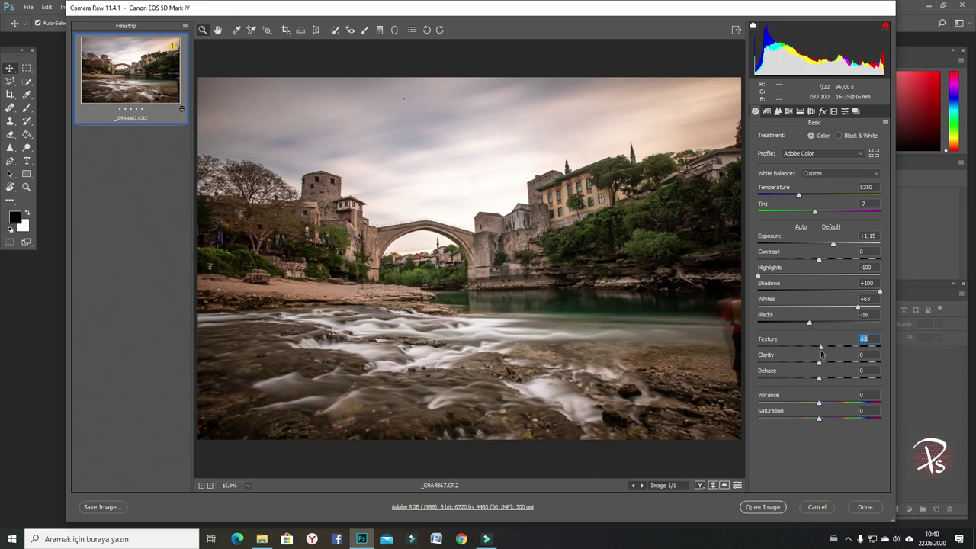
pyautogui.click(210, 486)
pyautogui.click(210, 485)
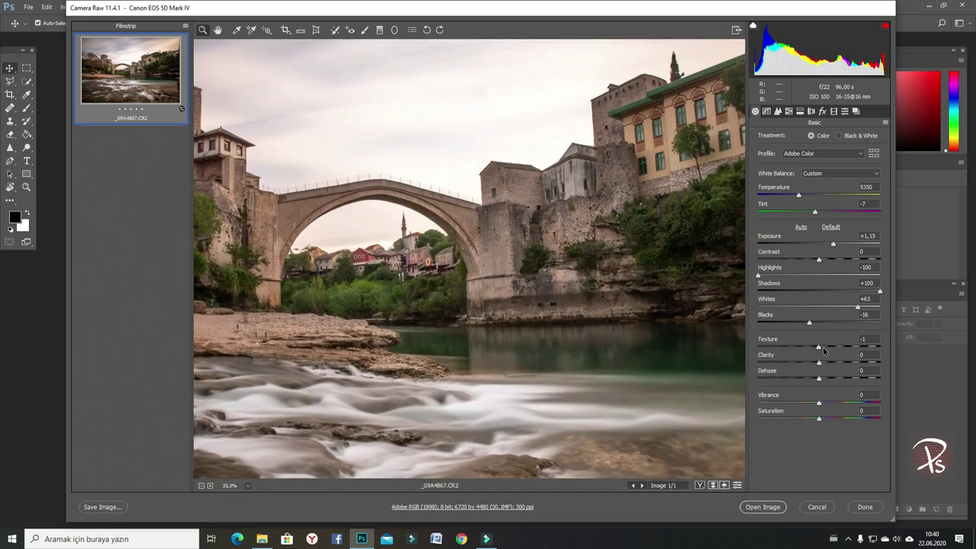
pyautogui.moveTo(819, 349)
pyautogui.mouseDown()
pyautogui.moveTo(898, 364)
pyautogui.moveTo(788, 350)
pyautogui.moveTo(831, 347)
pyautogui.moveTo(844, 364)
pyautogui.moveTo(874, 372)
pyautogui.mouseUp()
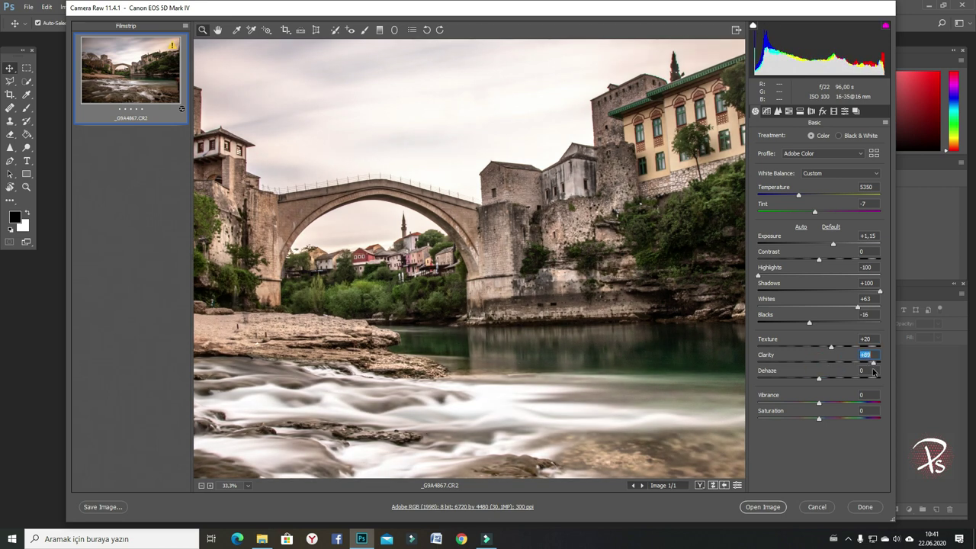
pyautogui.moveTo(874, 372); pyautogui.dragTo(773, 375)
pyautogui.hotkey('ctrl', '+')
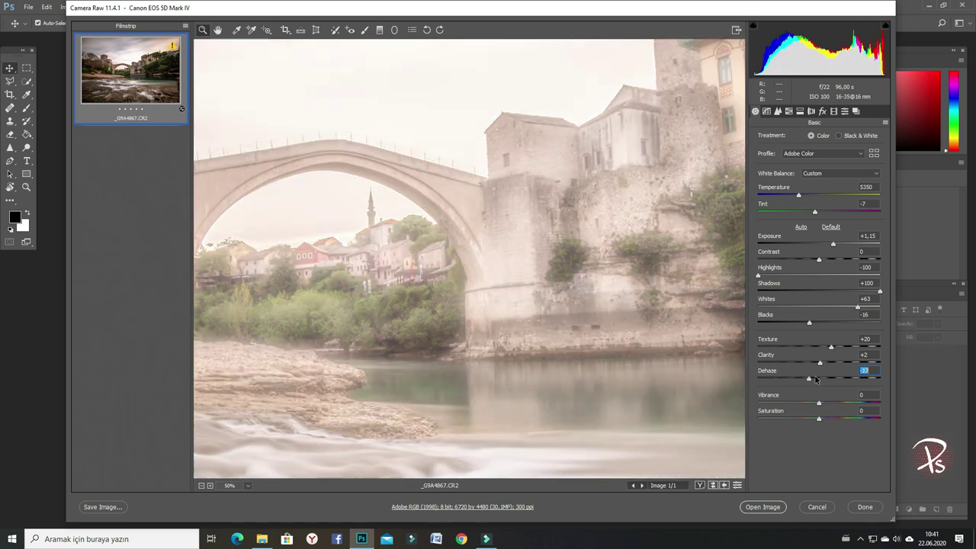
# Reset Dehaze to 0 and raise Vibrance to +25
pyautogui.click(819, 379)
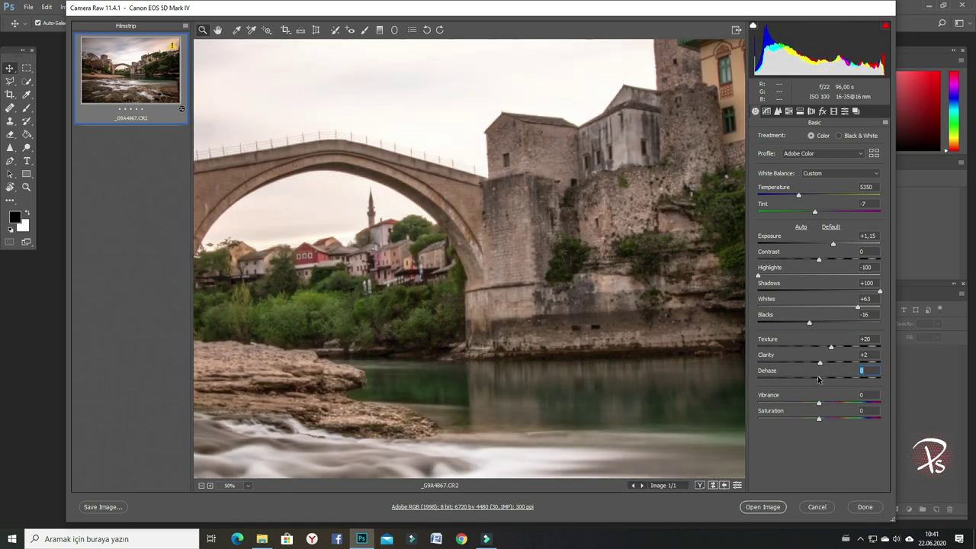
pyautogui.click(818, 403)
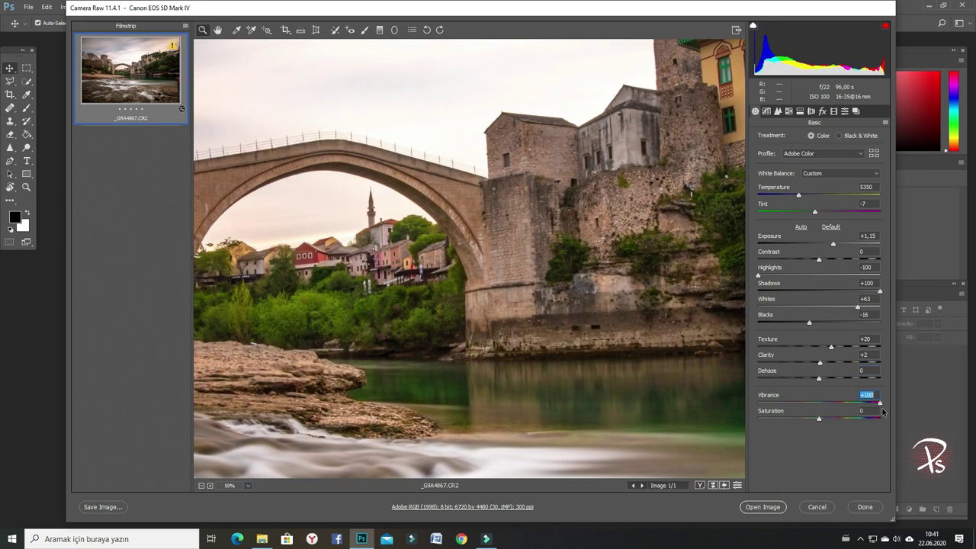
pyautogui.moveTo(795, 399)
pyautogui.mouseDown()
pyautogui.moveTo(747, 398)
pyautogui.moveTo(834, 402)
pyautogui.moveTo(876, 425)
pyautogui.moveTo(819, 424)
pyautogui.mouseUp()
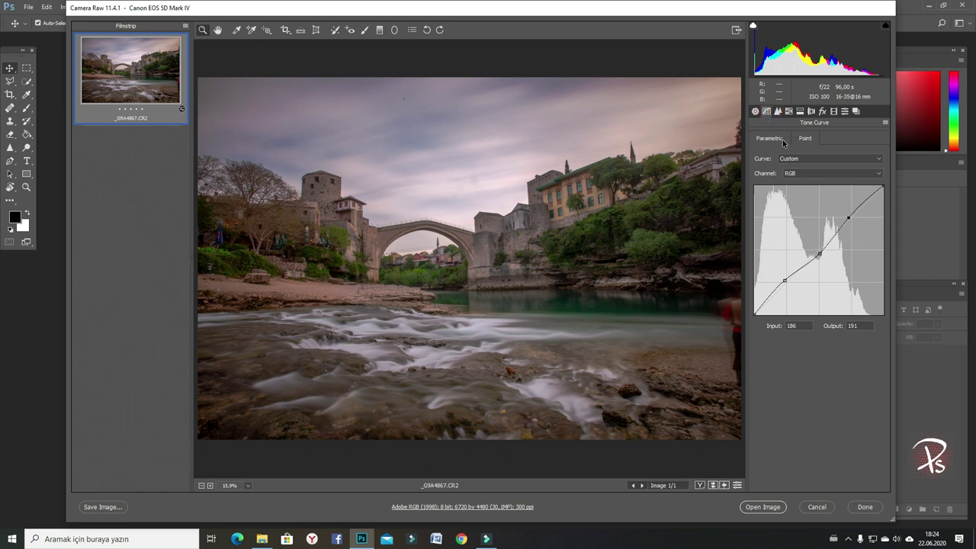
# Set the parametric tone curve to Highlights -100, Lights +20, Darks +9, Shadows +23
pyautogui.click(784, 142)
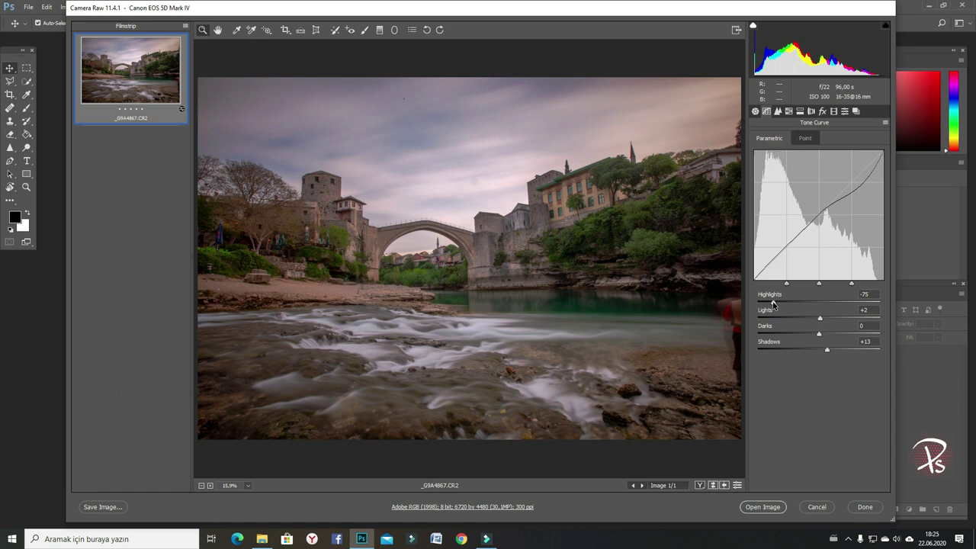
pyautogui.moveTo(773, 304)
pyautogui.mouseDown()
pyautogui.moveTo(870, 303)
pyautogui.moveTo(738, 298)
pyautogui.mouseUp()
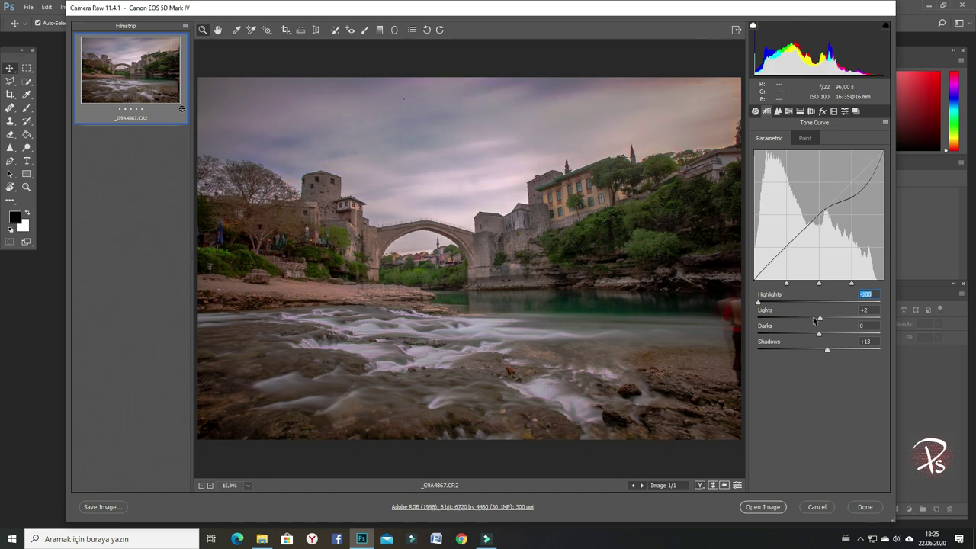
pyautogui.moveTo(820, 320)
pyautogui.mouseDown()
pyautogui.moveTo(802, 319)
pyautogui.moveTo(831, 321)
pyautogui.mouseUp()
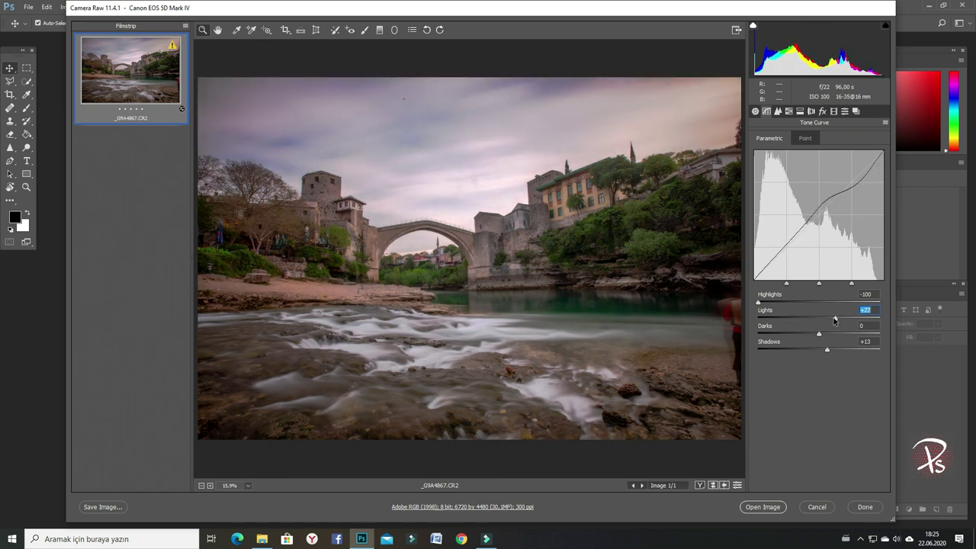
pyautogui.moveTo(819, 334)
pyautogui.mouseDown()
pyautogui.moveTo(793, 334)
pyautogui.moveTo(825, 337)
pyautogui.mouseUp()
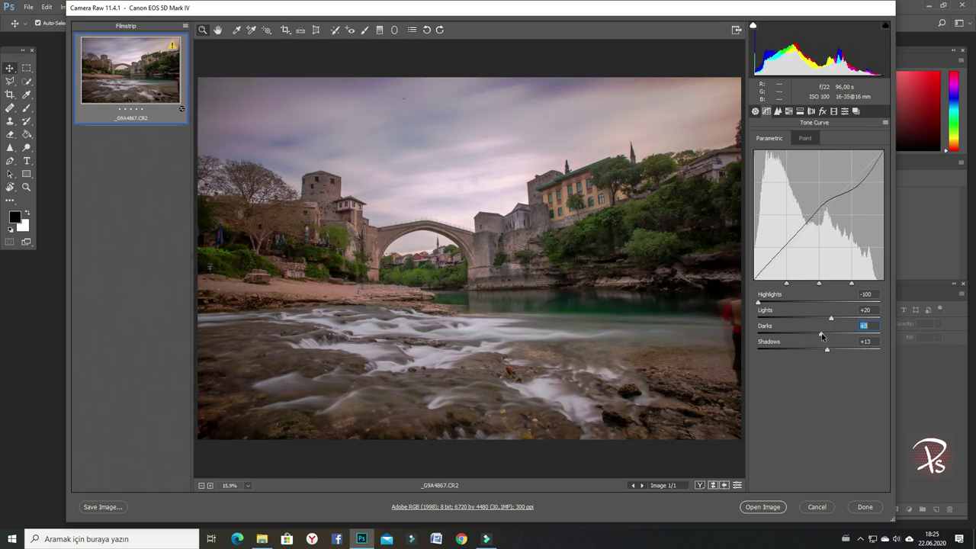
pyautogui.moveTo(827, 350)
pyautogui.mouseDown()
pyautogui.moveTo(767, 350)
pyautogui.moveTo(834, 352)
pyautogui.mouseUp()
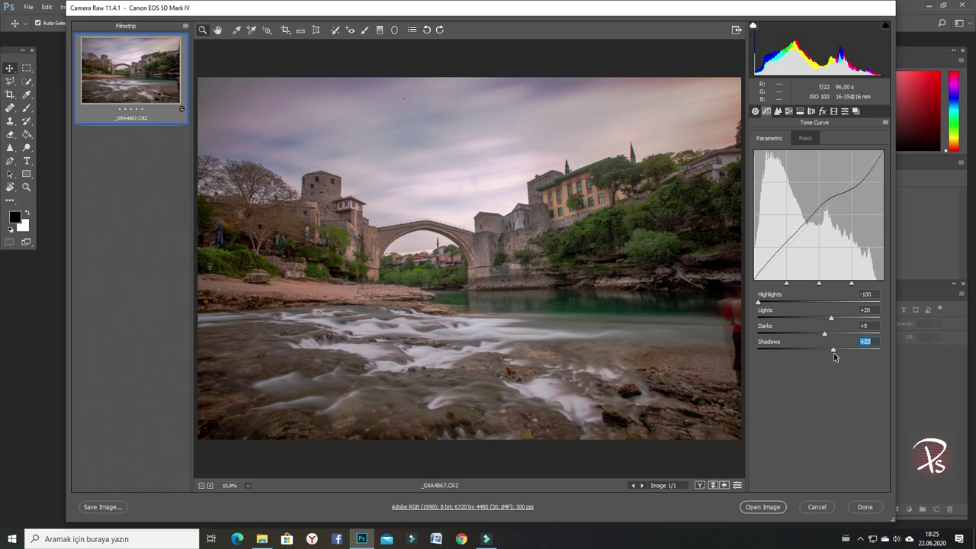
pyautogui.click(778, 112)
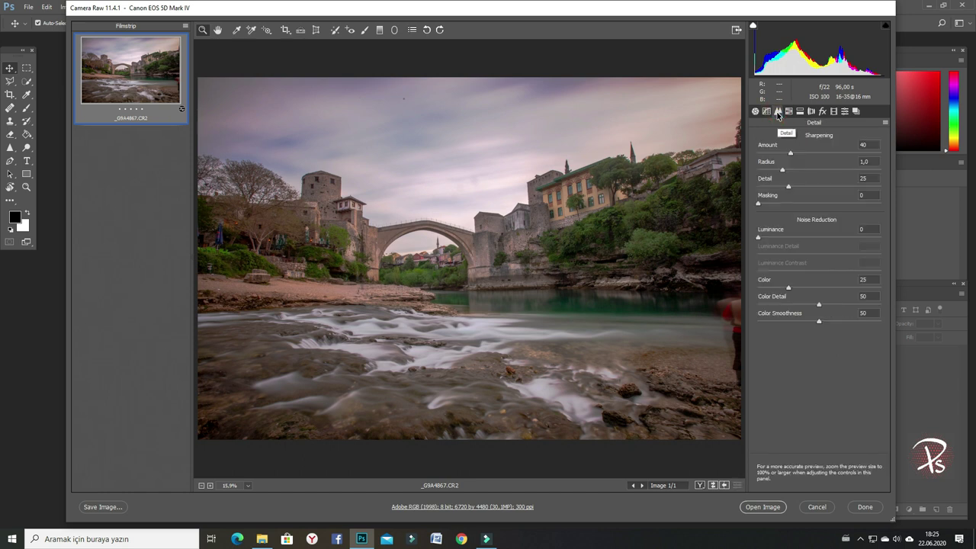
# Raise the sharpening Amount to 92, judging it on a zoomed-in preview
pyautogui.moveTo(790, 153); pyautogui.dragTo(825, 158)
pyautogui.click(211, 485)
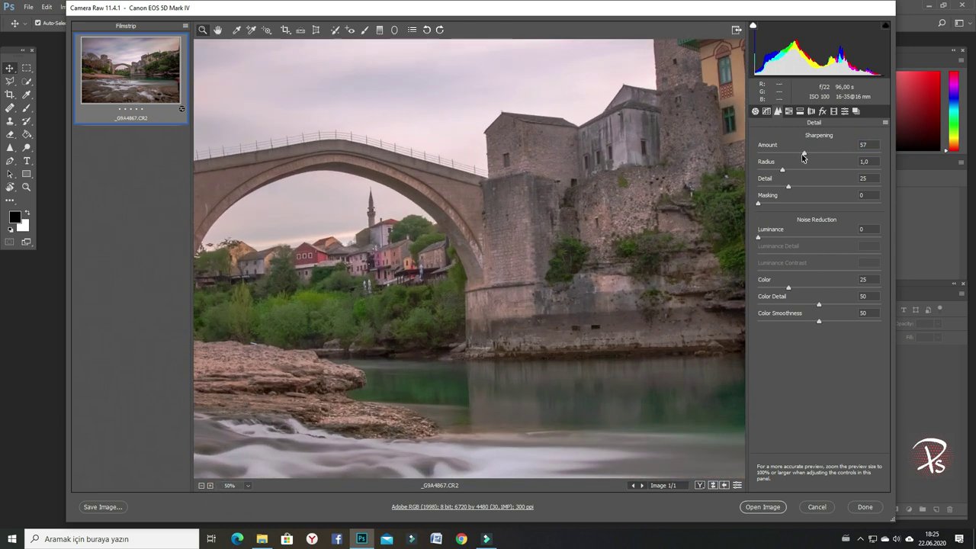
pyautogui.moveTo(803, 155)
pyautogui.mouseDown()
pyautogui.moveTo(841, 156)
pyautogui.moveTo(804, 156)
pyautogui.mouseUp()
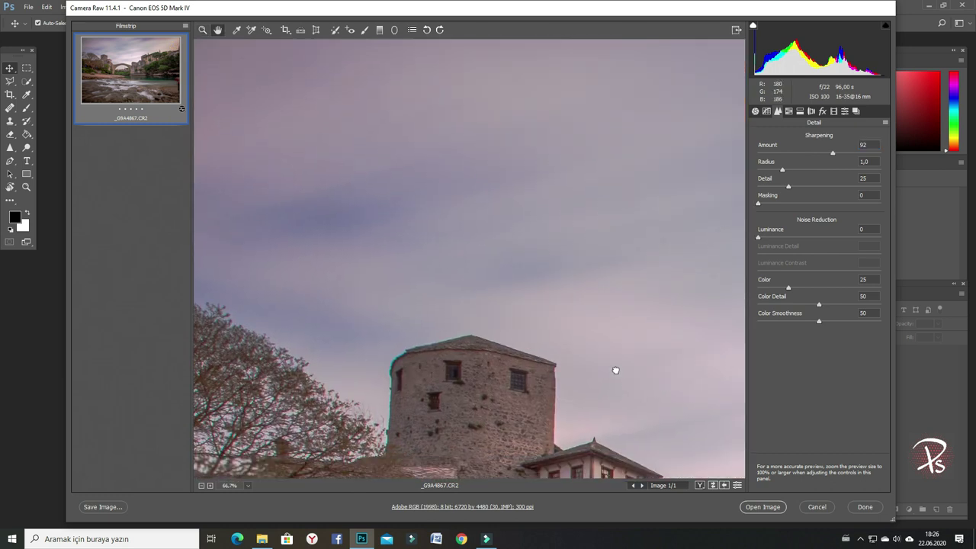
pyautogui.moveTo(616, 370)
pyautogui.mouseDown()
pyautogui.moveTo(353, 329)
pyautogui.moveTo(325, 296)
pyautogui.moveTo(633, 359)
pyautogui.mouseUp()
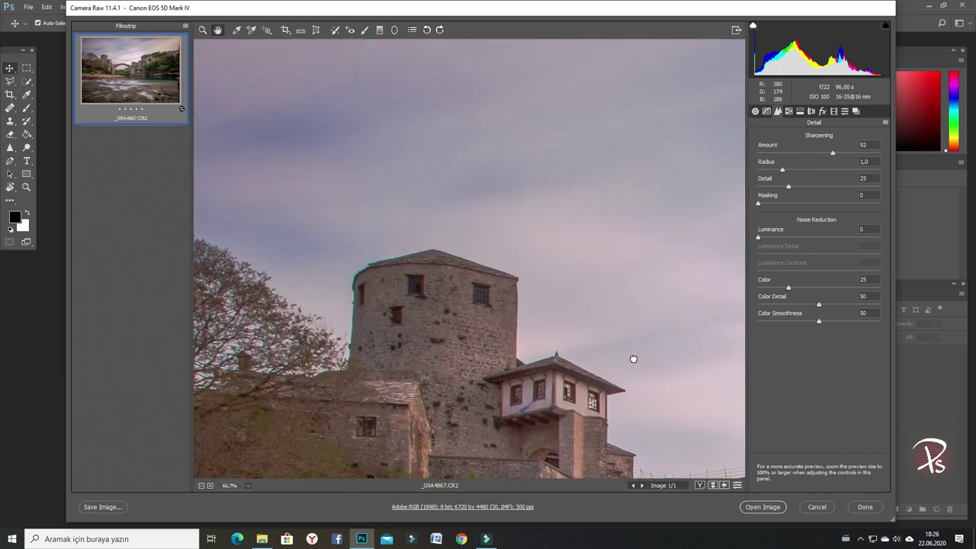
# Tune sharpening Masking using the black-and-white edge mask with the photo fit in view
pyautogui.press('alt')
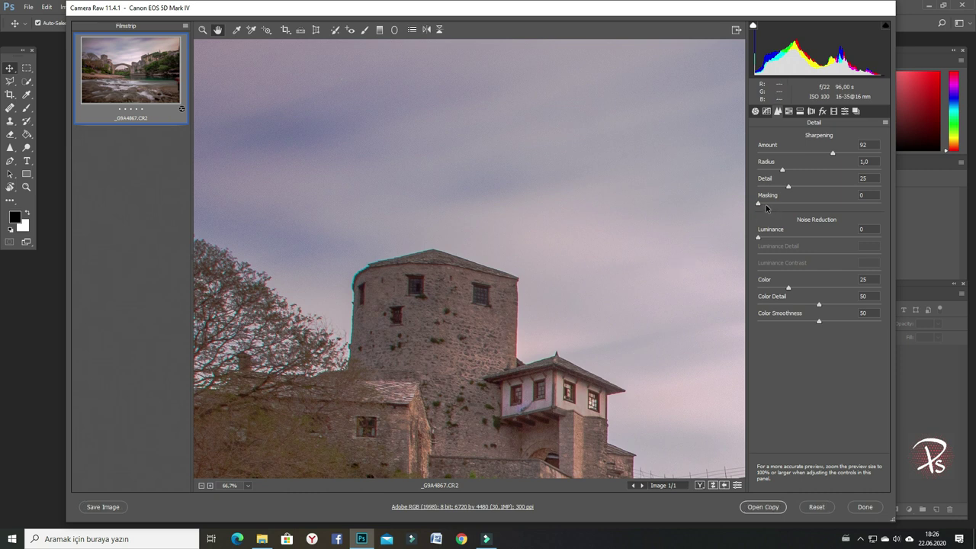
pyautogui.moveTo(759, 204); pyautogui.dragTo(834, 217)
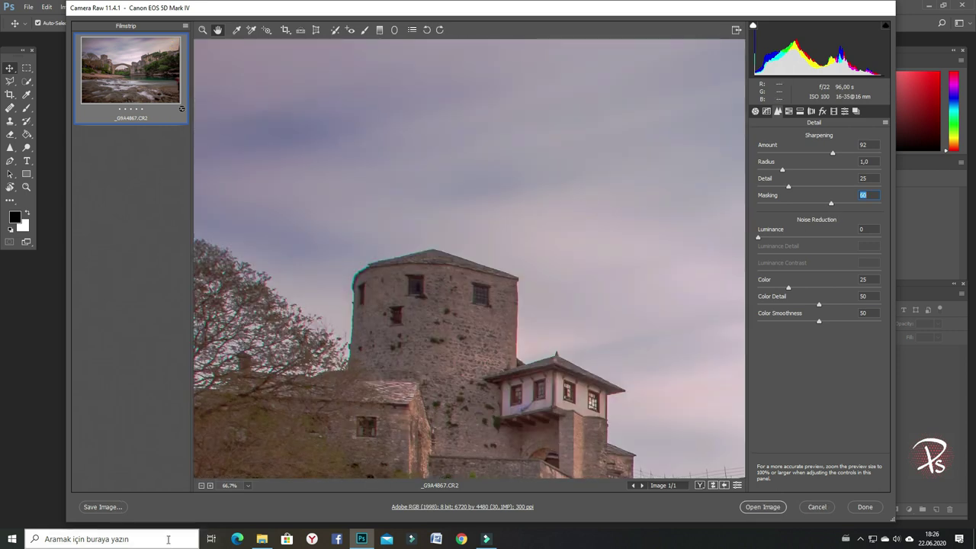
pyautogui.click(249, 486)
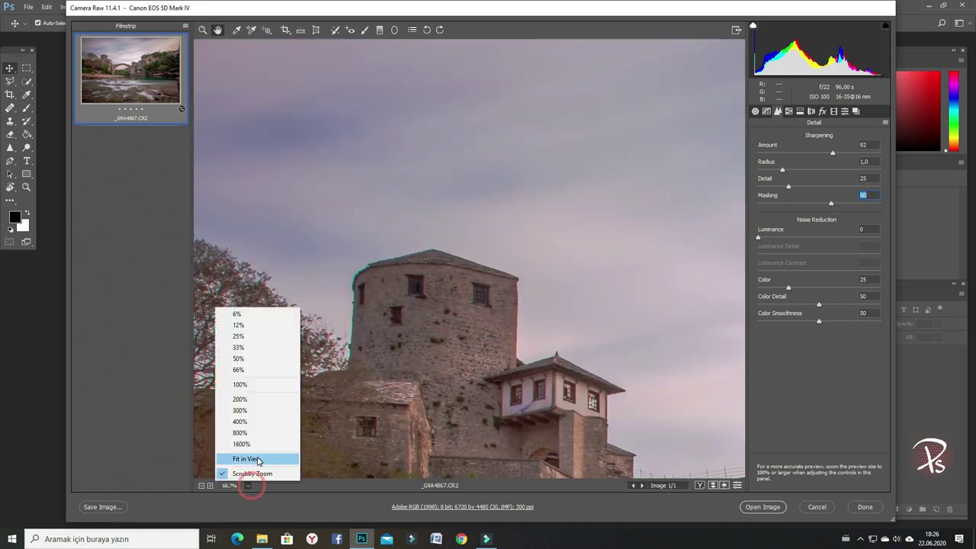
pyautogui.click(258, 460)
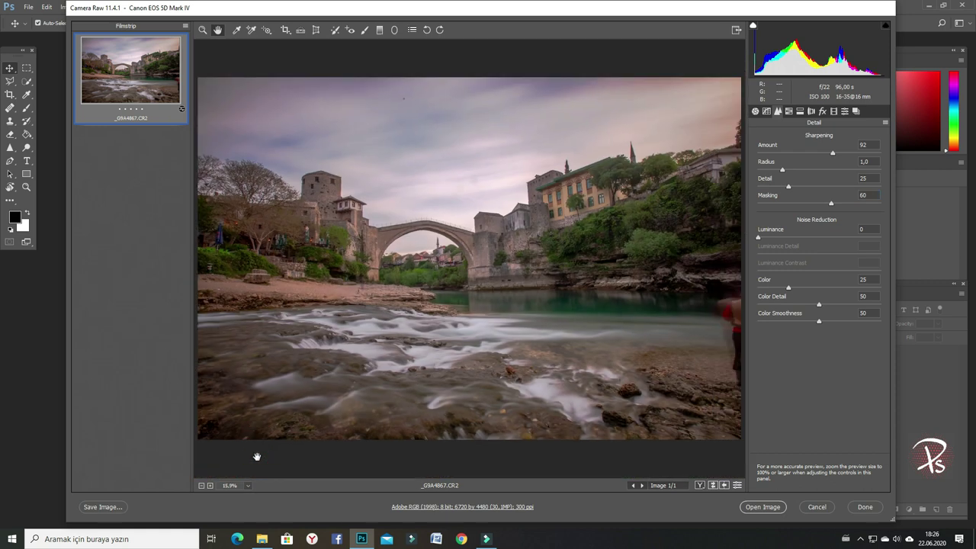
pyautogui.keyDown('alt'); pyautogui.click(831, 203); pyautogui.keyUp('alt')
pyautogui.moveTo(816, 206); pyautogui.dragTo(803, 204)
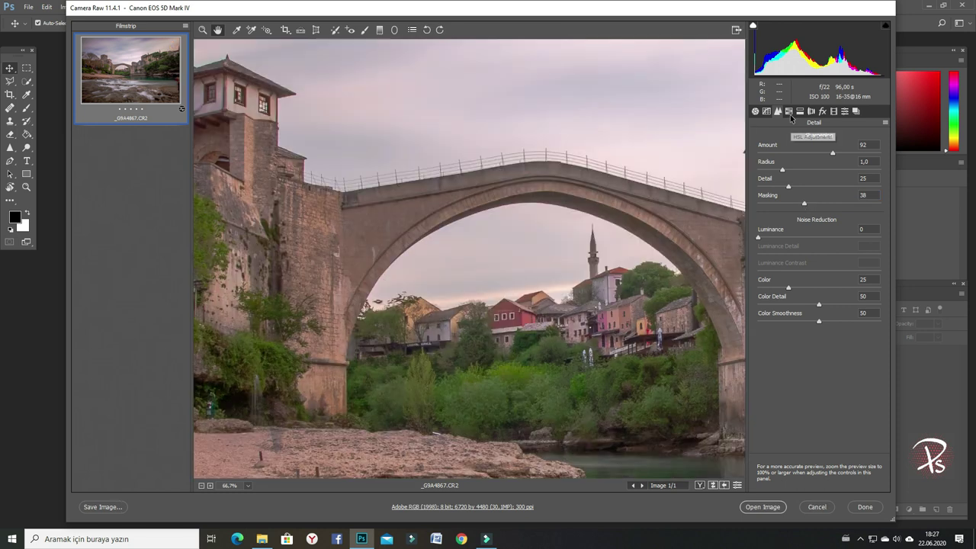
# In HSL Saturation, lower Reds and Oranges to -2
pyautogui.click(789, 110)
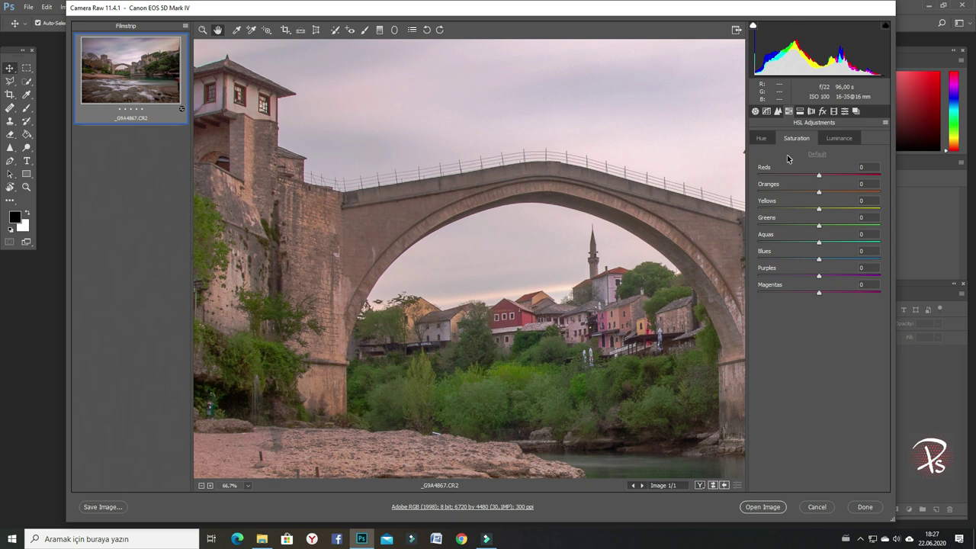
pyautogui.moveTo(819, 175)
pyautogui.mouseDown()
pyautogui.moveTo(901, 181)
pyautogui.moveTo(748, 178)
pyautogui.moveTo(818, 175)
pyautogui.mouseUp()
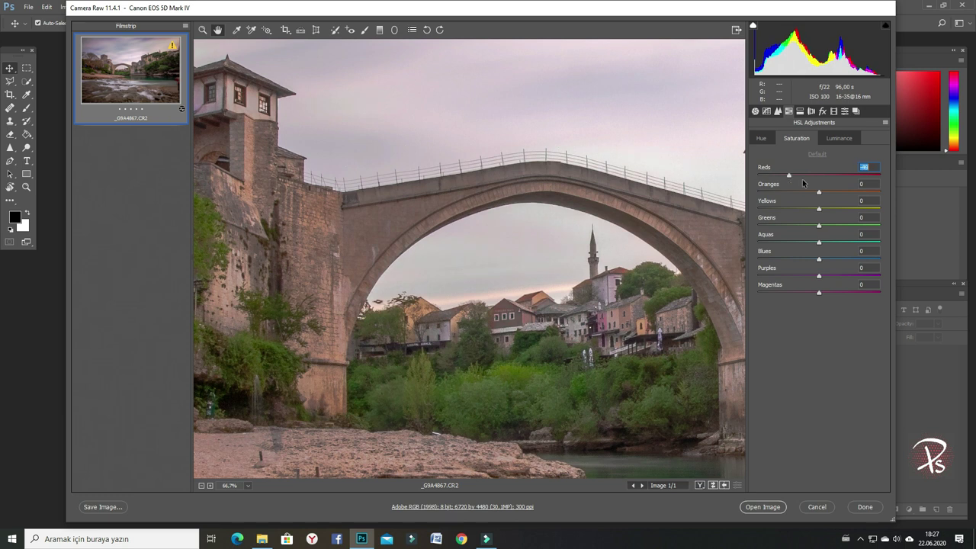
pyautogui.moveTo(710, 254); pyautogui.dragTo(581, 148)
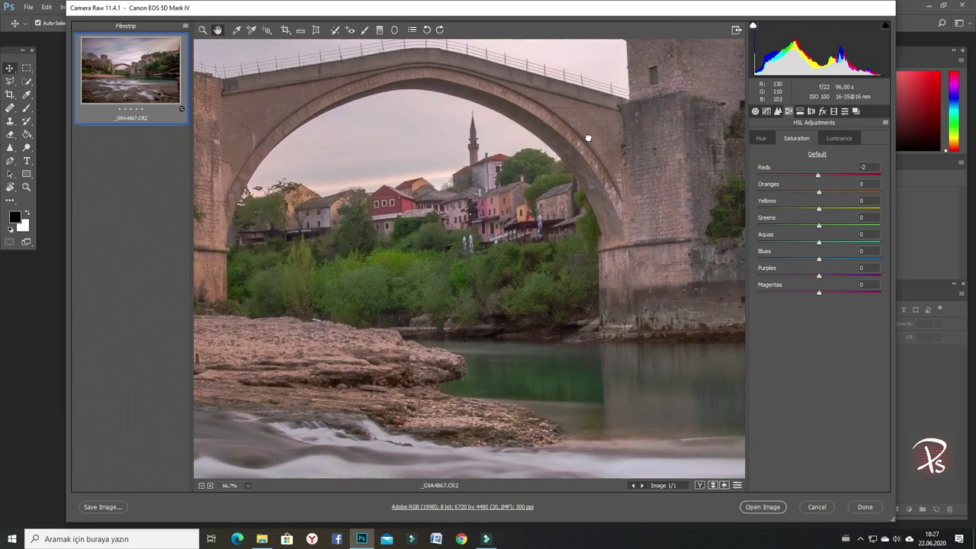
pyautogui.moveTo(819, 191)
pyautogui.mouseDown()
pyautogui.moveTo(905, 197)
pyautogui.moveTo(748, 196)
pyautogui.moveTo(816, 193)
pyautogui.mouseUp()
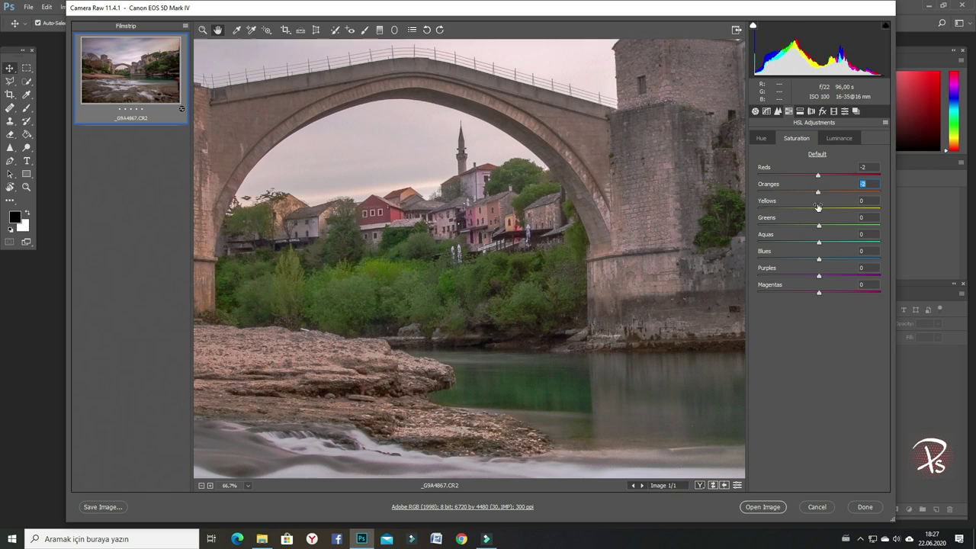
pyautogui.moveTo(621, 170); pyautogui.dragTo(654, 331)
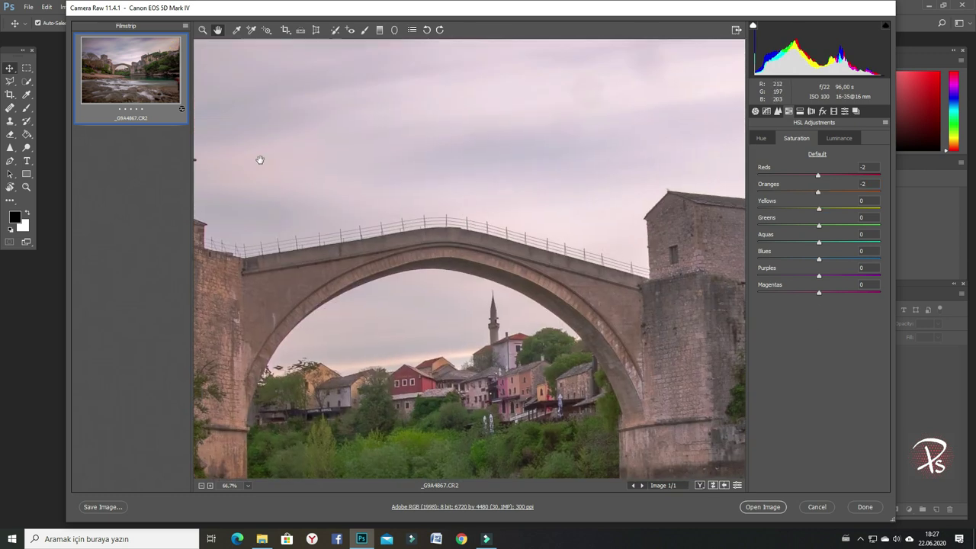
pyautogui.moveTo(259, 158); pyautogui.dragTo(625, 297)
pyautogui.moveTo(331, 153); pyautogui.dragTo(526, 278)
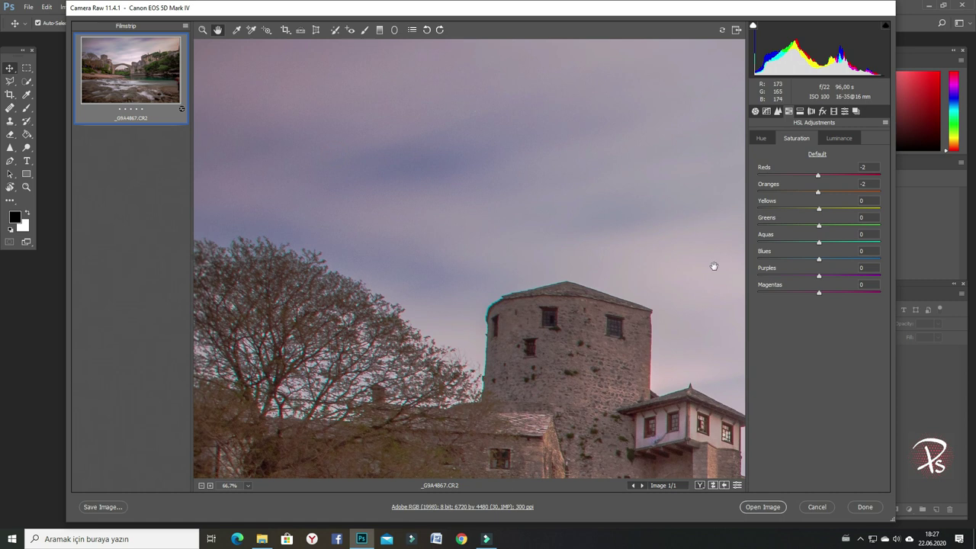
# Leave Blues saturation at 0 and raise Blues luminance to +1
pyautogui.moveTo(818, 262)
pyautogui.mouseDown()
pyautogui.moveTo(911, 265)
pyautogui.moveTo(707, 254)
pyautogui.mouseUp()
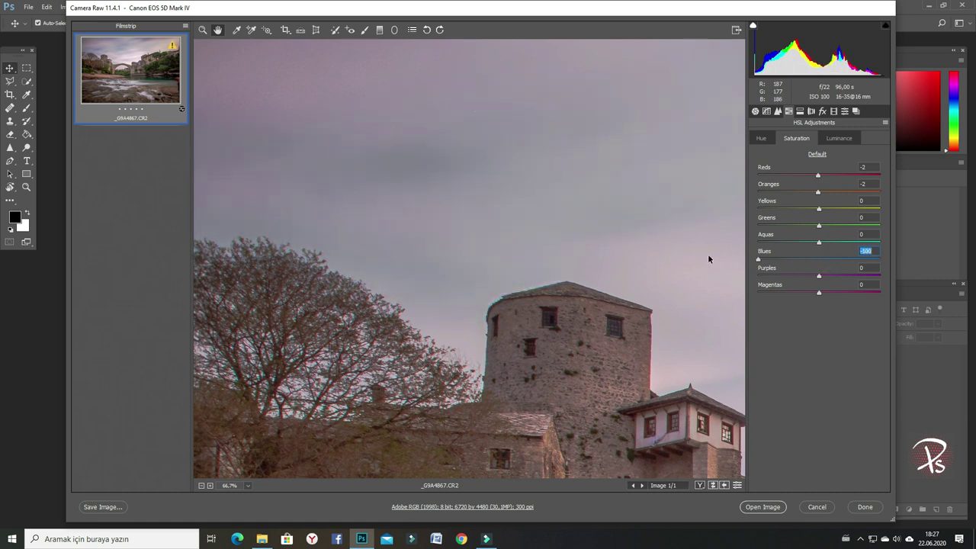
pyautogui.click(819, 263)
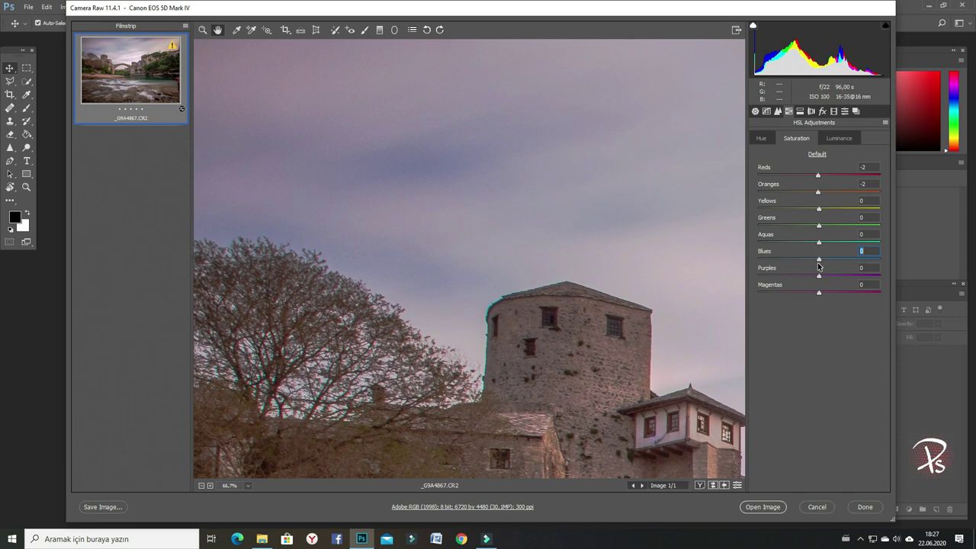
pyautogui.click(837, 139)
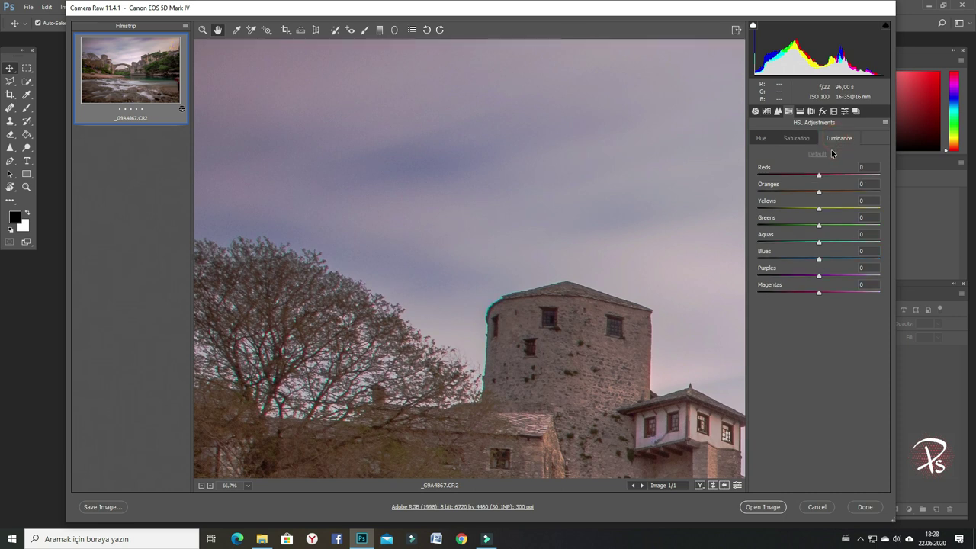
pyautogui.moveTo(821, 263); pyautogui.dragTo(826, 263)
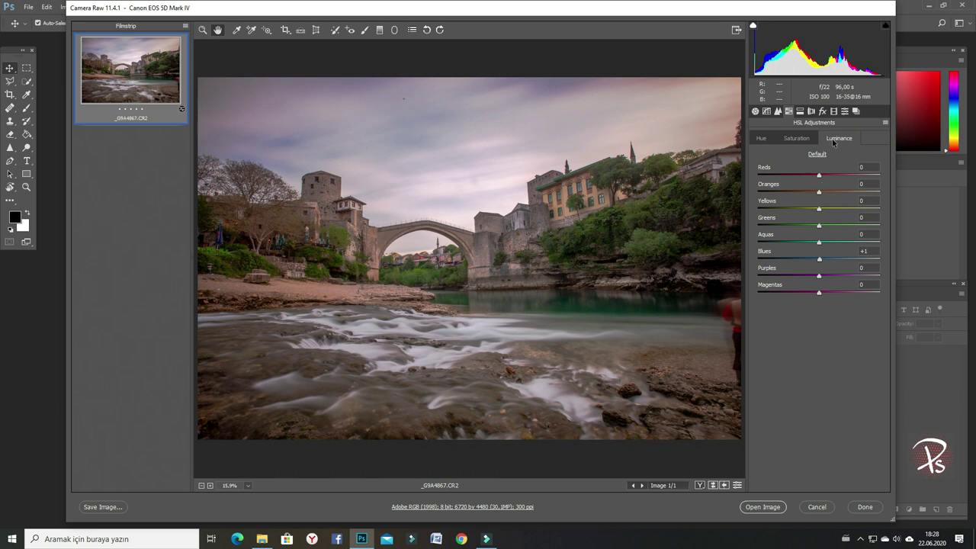
pyautogui.click(796, 138)
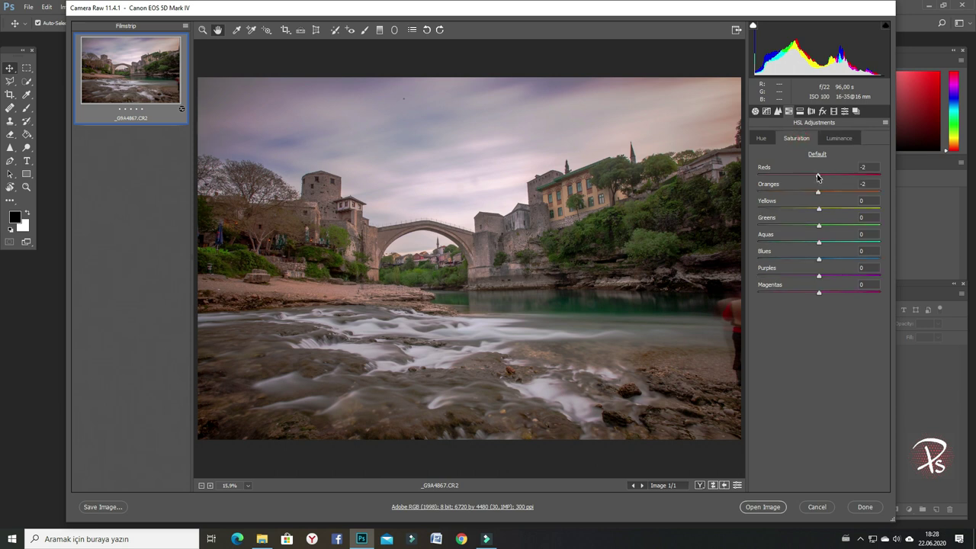
# Desaturate every hue except Greens to -100 and push Greens saturation to +100
pyautogui.moveTo(818, 174); pyautogui.dragTo(758, 175)
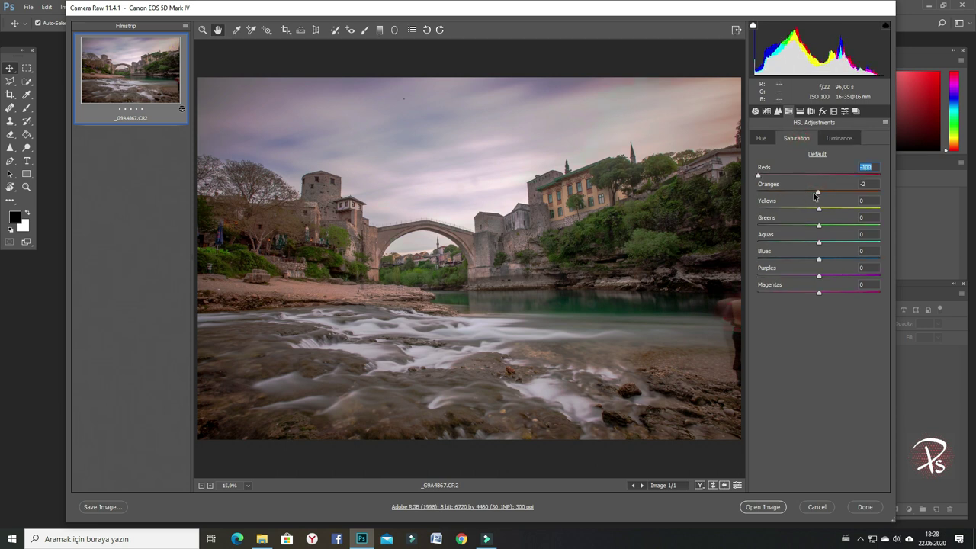
pyautogui.moveTo(817, 191); pyautogui.dragTo(736, 192)
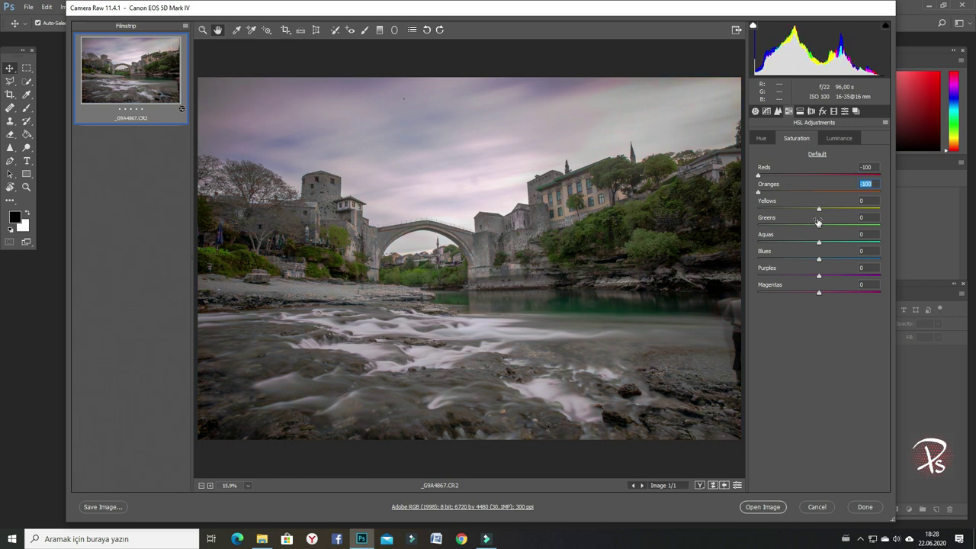
pyautogui.moveTo(818, 208); pyautogui.dragTo(737, 207)
pyautogui.moveTo(817, 244); pyautogui.dragTo(737, 243)
pyautogui.moveTo(819, 260); pyautogui.dragTo(736, 255)
pyautogui.moveTo(820, 276); pyautogui.dragTo(741, 271)
pyautogui.moveTo(816, 294); pyautogui.dragTo(743, 291)
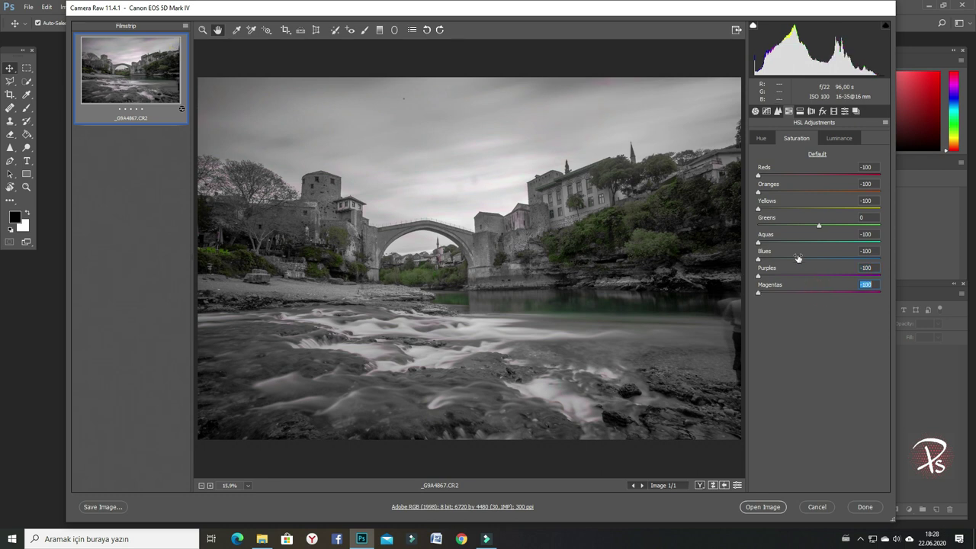
pyautogui.moveTo(819, 226); pyautogui.dragTo(888, 232)
# Brighten Greens luminance and view the bridge at 25% zoom
pyautogui.click(838, 138)
pyautogui.moveTo(819, 228); pyautogui.dragTo(881, 237)
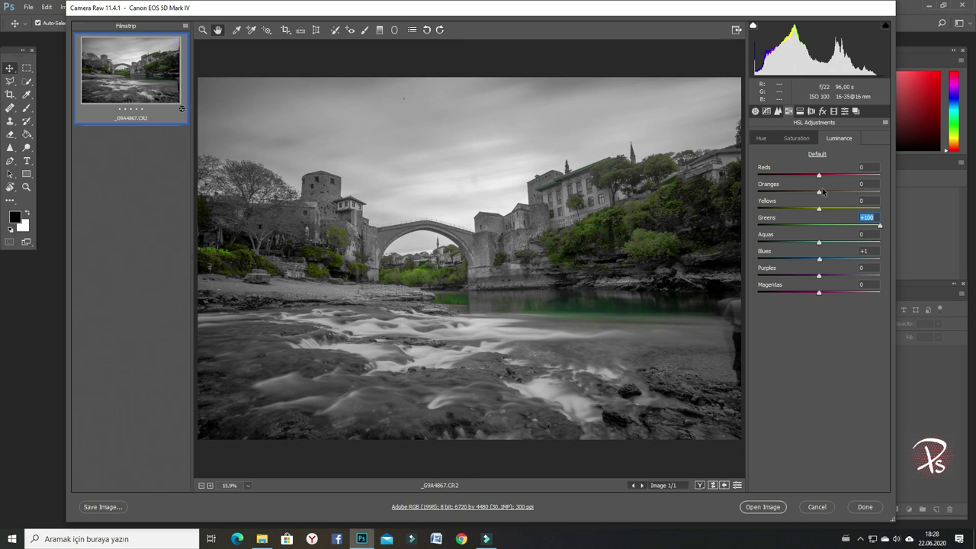
pyautogui.click(210, 486)
pyautogui.moveTo(393, 295)
pyautogui.mouseDown()
pyautogui.moveTo(550, 307)
pyautogui.moveTo(449, 272)
pyautogui.moveTo(266, 281)
pyautogui.moveTo(232, 306)
pyautogui.mouseUp()
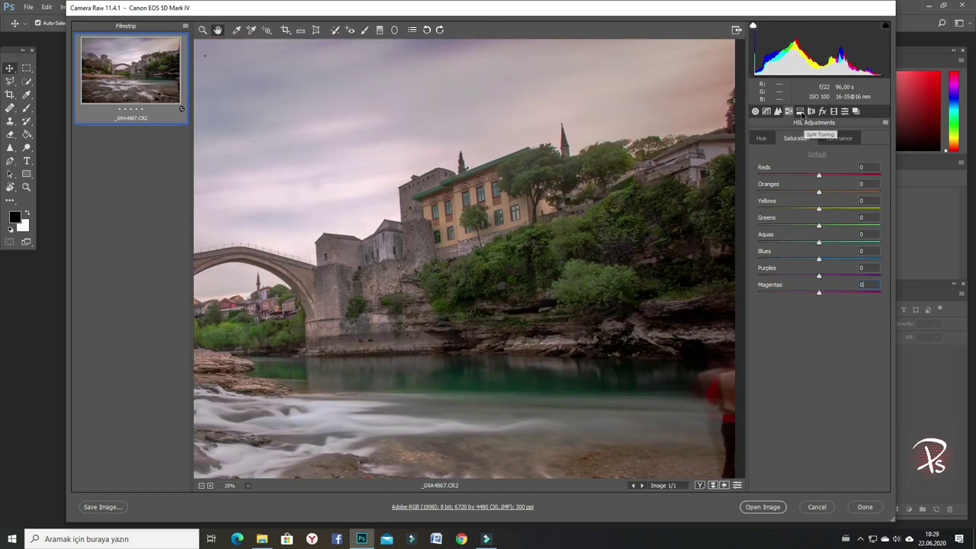
pyautogui.click(799, 111)
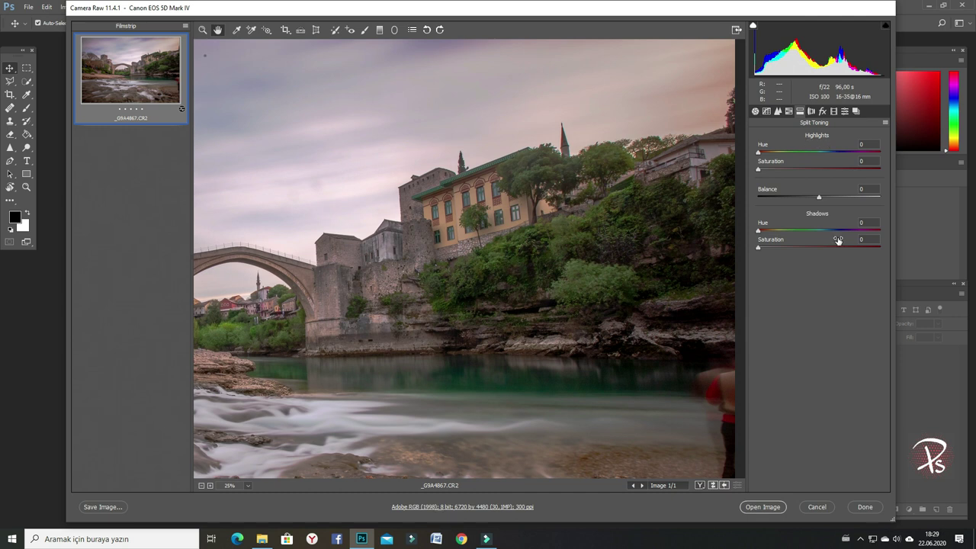
# Warm the split-tone highlights with Hue 36 and Saturation 33
pyautogui.moveTo(492, 216); pyautogui.dragTo(648, 231)
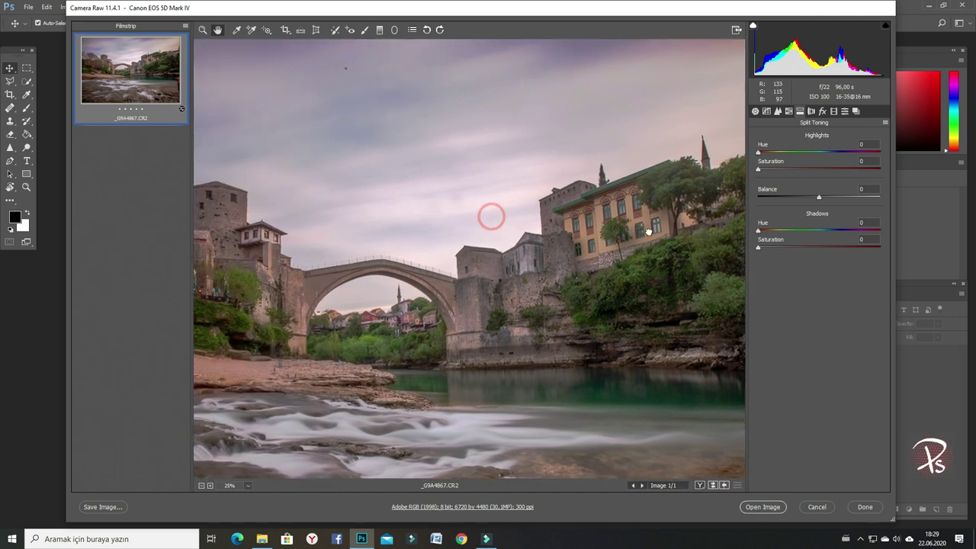
pyautogui.moveTo(759, 153)
pyautogui.mouseDown()
pyautogui.moveTo(861, 176)
pyautogui.moveTo(807, 176)
pyautogui.mouseUp()
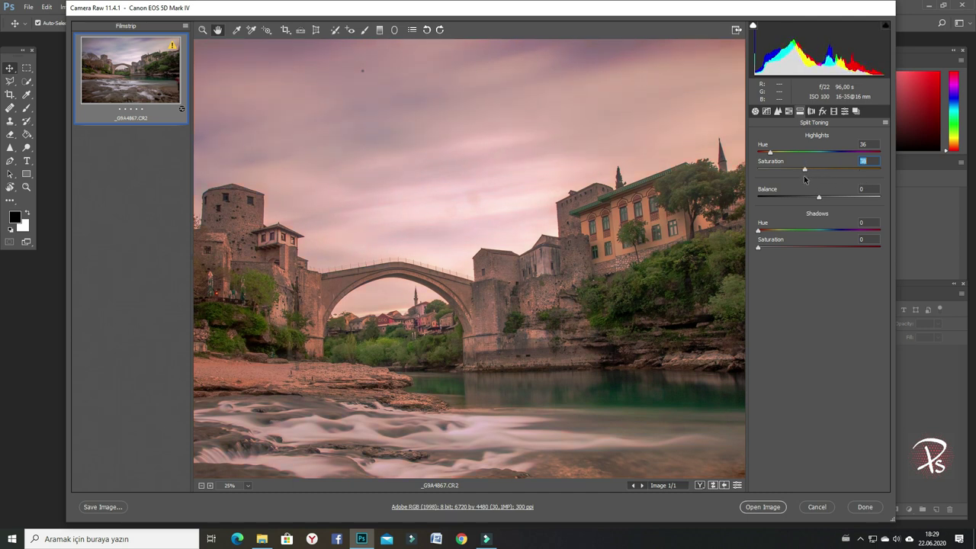
pyautogui.click(247, 486)
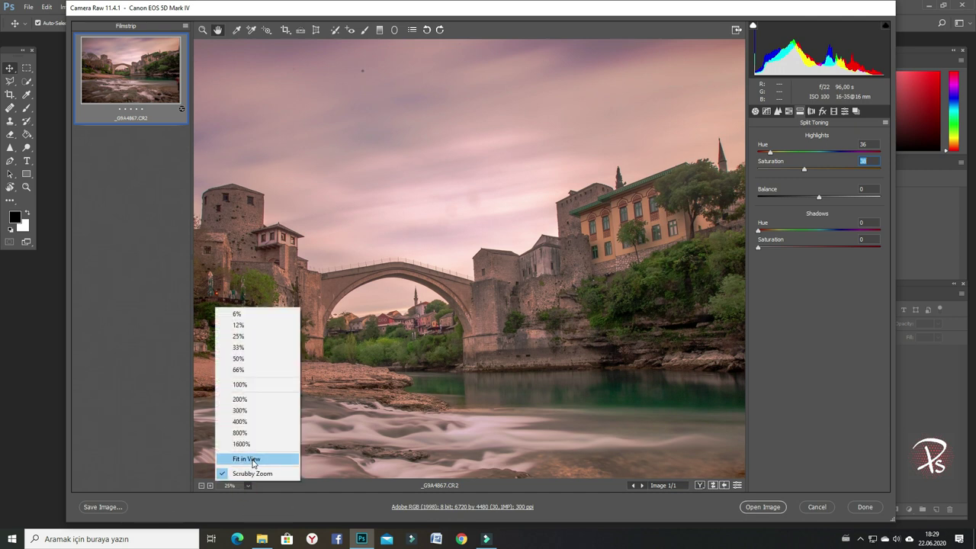
pyautogui.click(251, 459)
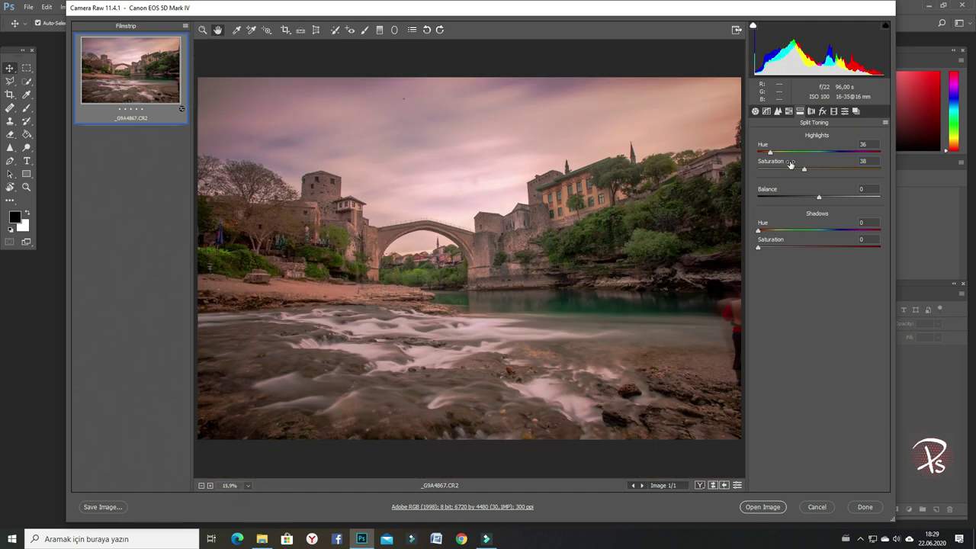
pyautogui.moveTo(804, 173); pyautogui.dragTo(797, 171)
pyautogui.click(812, 111)
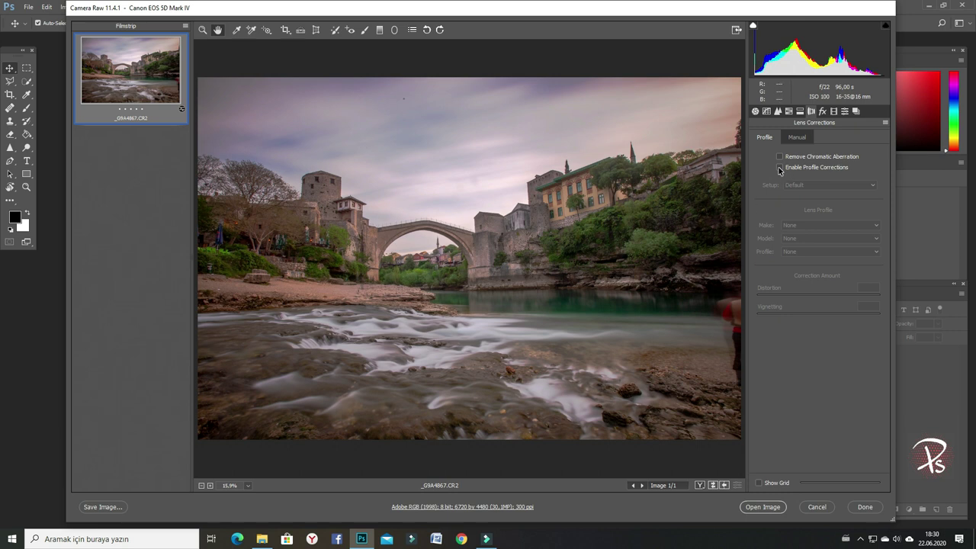
# Enable Canon lens profile corrections and chromatic aberration removal, and adjust Vignetting
pyautogui.click(778, 167)
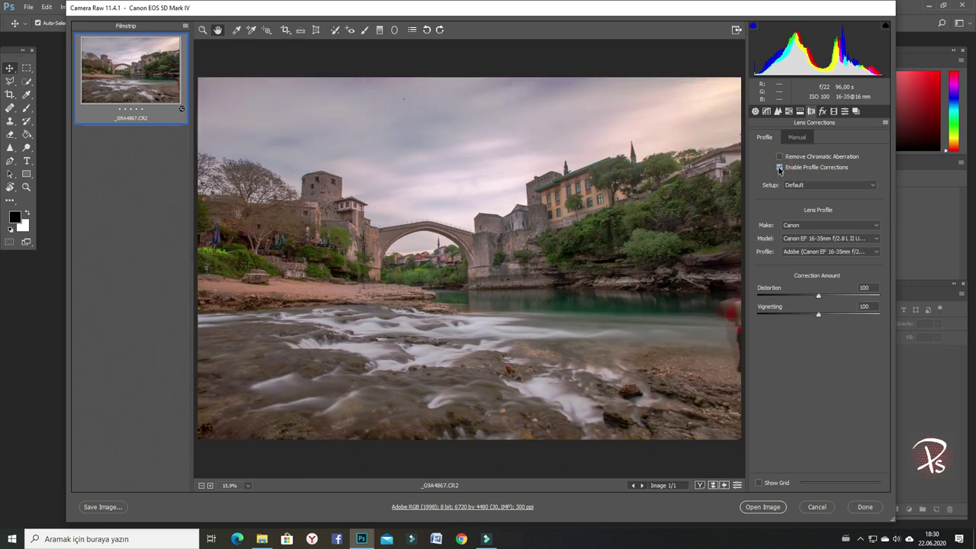
pyautogui.click(780, 168)
pyautogui.click(779, 167)
pyautogui.click(780, 157)
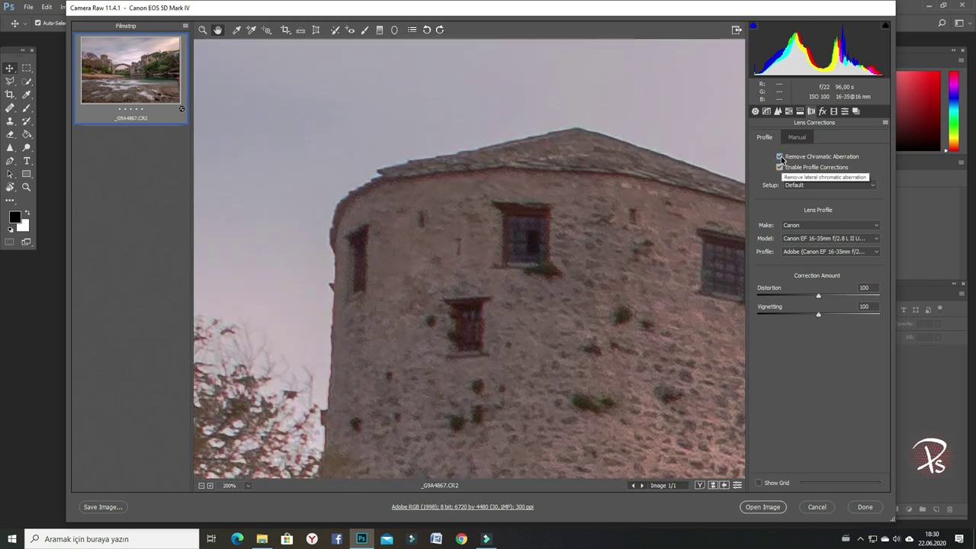
pyautogui.hotkey('ctrl', '0')
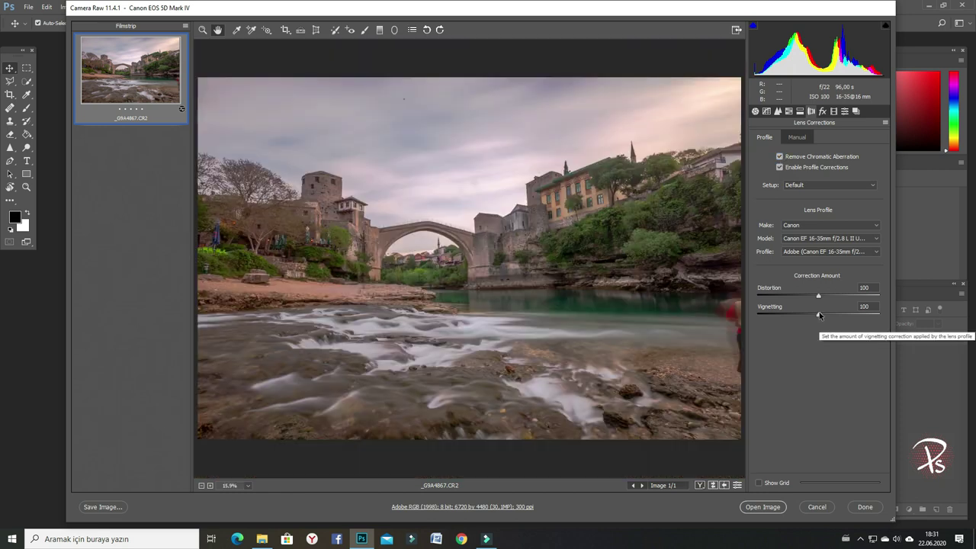
pyautogui.moveTo(818, 314)
pyautogui.mouseDown()
pyautogui.moveTo(745, 314)
pyautogui.moveTo(884, 316)
pyautogui.mouseUp()
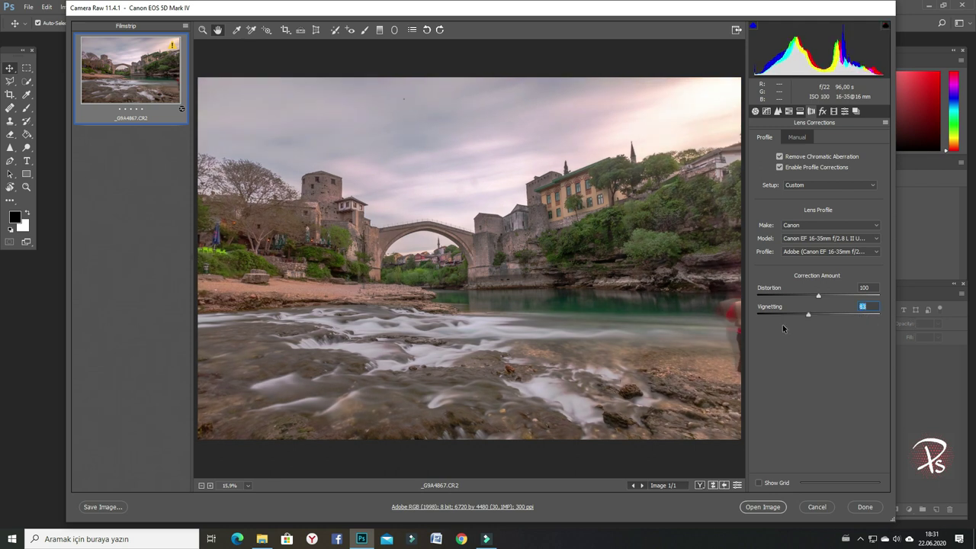
# Compare the edited photo against the original with the Before/After toggle
pyautogui.click(713, 486)
pyautogui.click(714, 485)
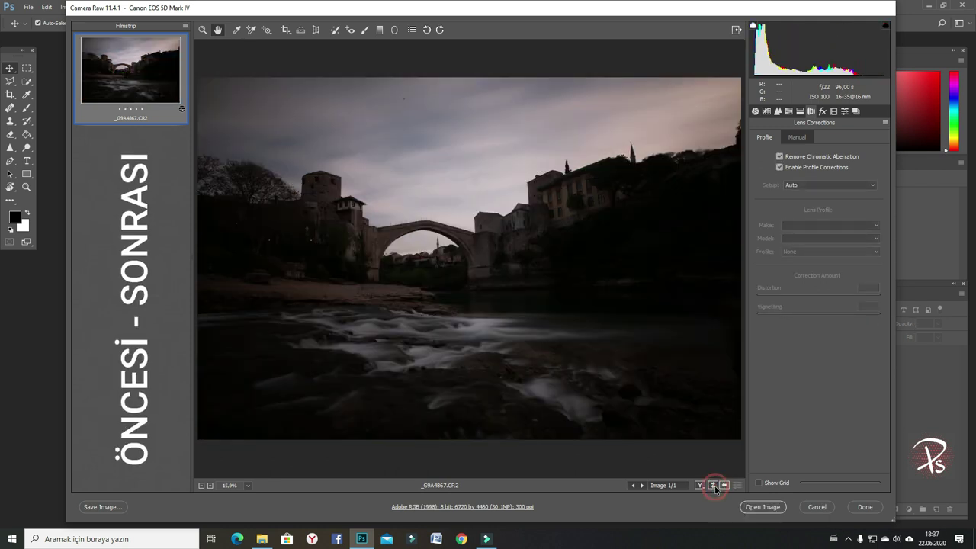
pyautogui.click(714, 486)
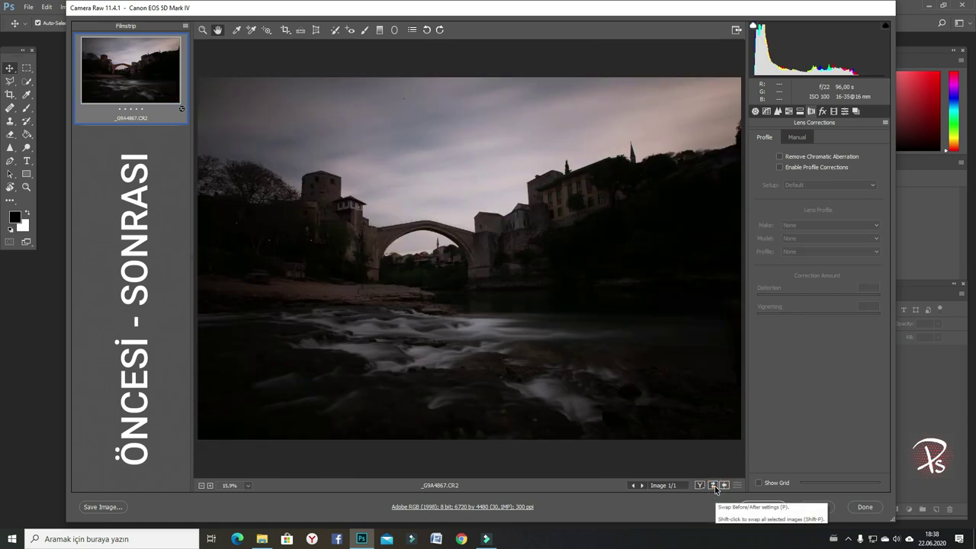
pyautogui.click(714, 486)
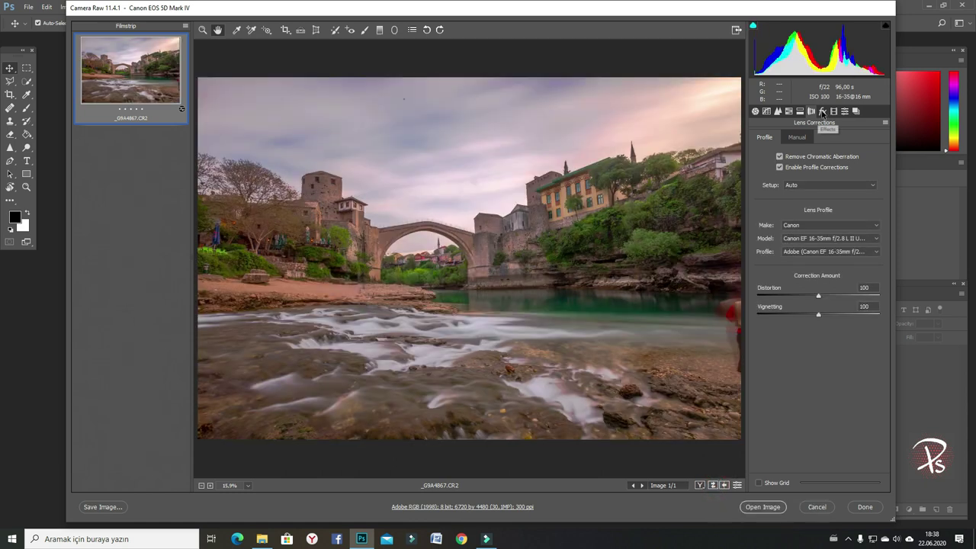
# Try adding film grain in Effects, then set Grain Amount back to 0
pyautogui.click(822, 112)
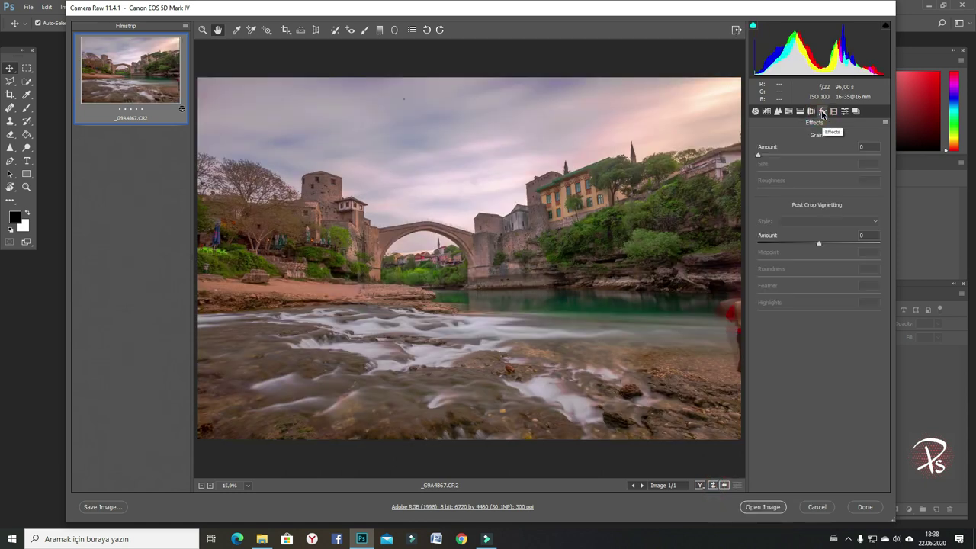
pyautogui.hotkey('ctrl', '+')
pyautogui.hotkey('ctrl', '+')
pyautogui.hotkey('ctrl', '+')
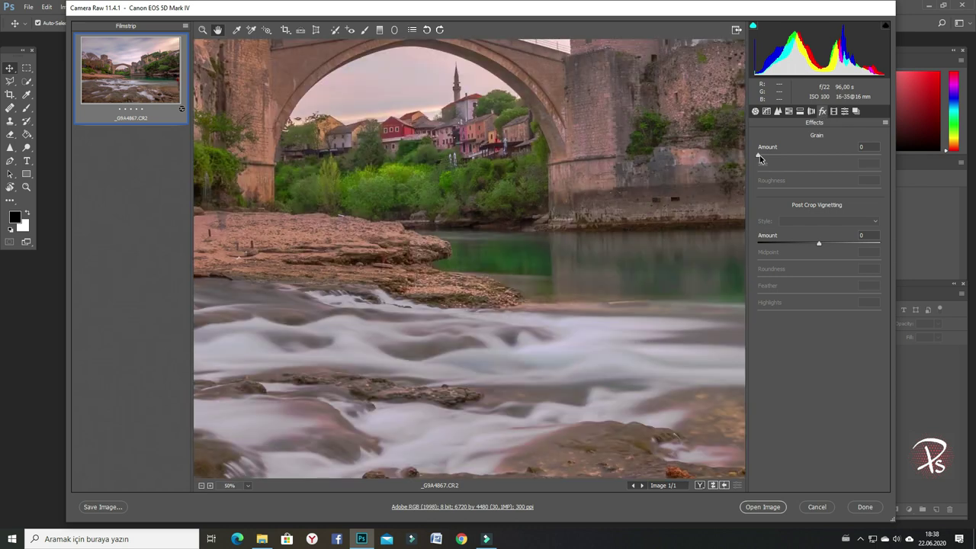
pyautogui.moveTo(759, 156); pyautogui.dragTo(777, 157)
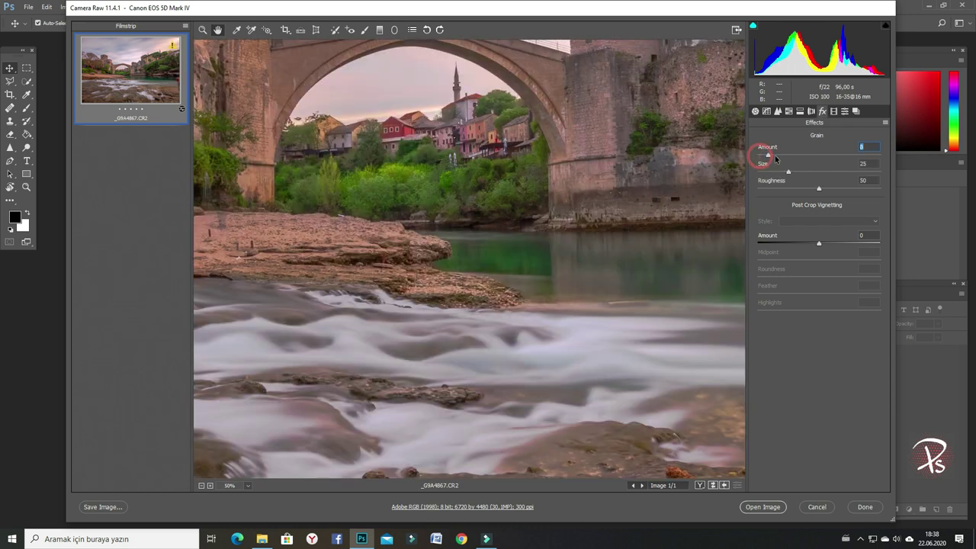
pyautogui.press('Up')
pyautogui.press('Up')
pyautogui.press('Up')
pyautogui.press('Up')
pyautogui.press('Up')
pyautogui.press('Up')
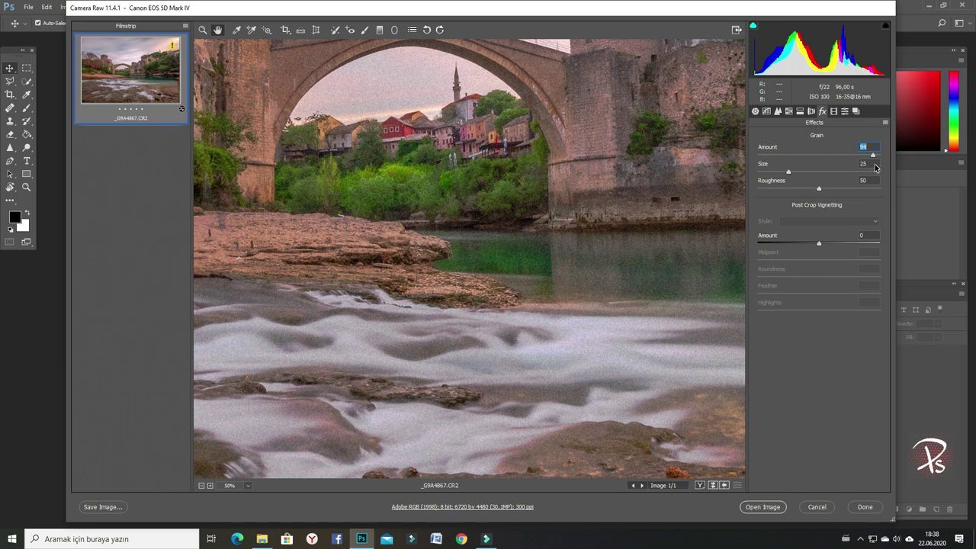
pyautogui.write('33')
pyautogui.press('Return')
pyautogui.press('Down')
pyautogui.press('Down')
pyautogui.press('Down')
# Add a mild Highlight Priority post-crop vignette with the whole photo in view
pyautogui.hotkey('ctrl', '0')
pyautogui.moveTo(820, 244)
pyautogui.mouseDown()
pyautogui.moveTo(867, 247)
pyautogui.moveTo(763, 243)
pyautogui.moveTo(816, 242)
pyautogui.mouseUp()
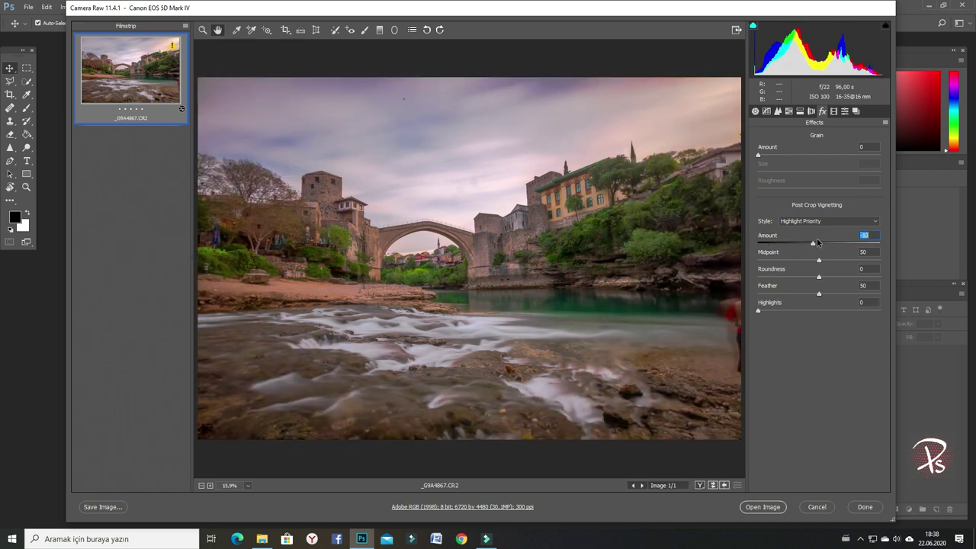
pyautogui.click(835, 111)
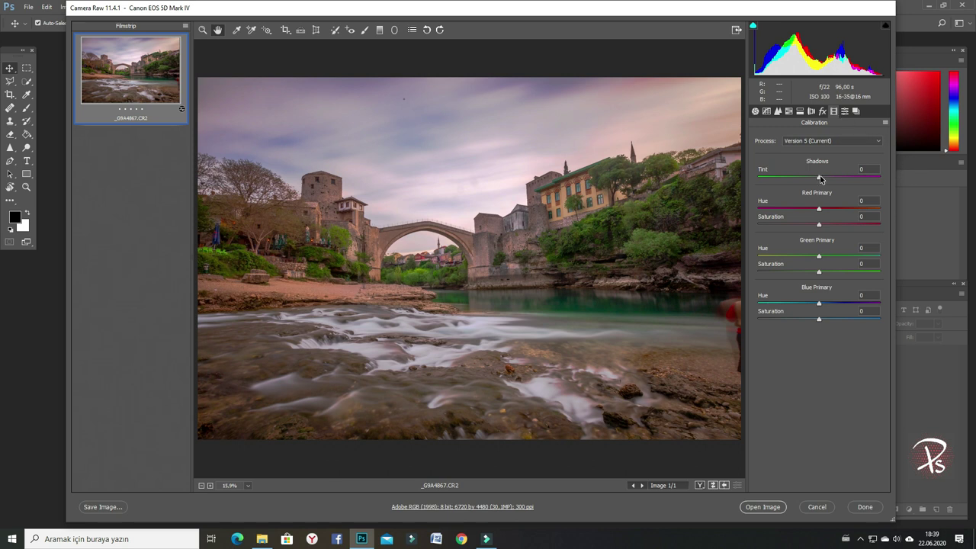
# Set Calibration Shadows Tint +37, Red Primary Hue +44 and Saturation +46, Green Saturation +48
pyautogui.moveTo(820, 179)
pyautogui.mouseDown()
pyautogui.moveTo(843, 179)
pyautogui.moveTo(818, 179)
pyautogui.mouseUp()
pyautogui.moveTo(819, 209); pyautogui.dragTo(846, 209)
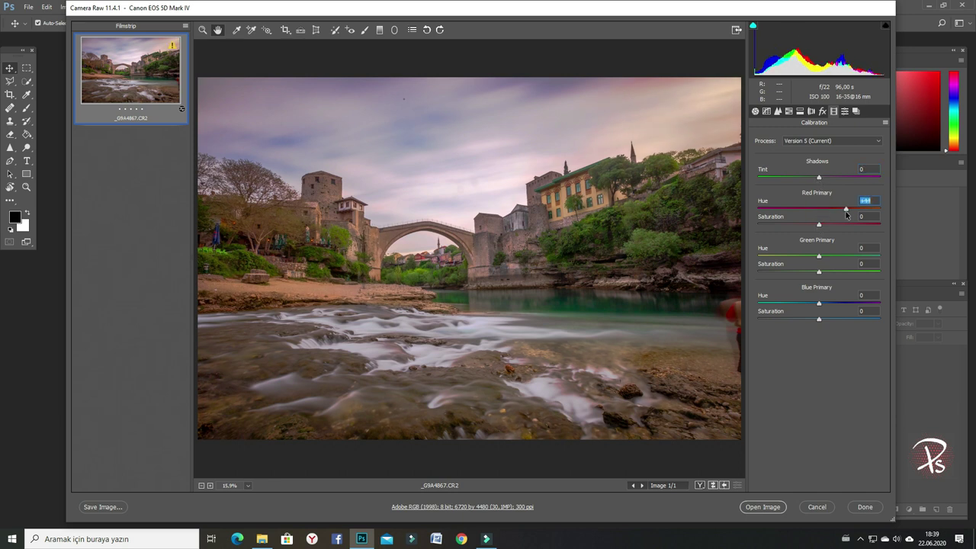
pyautogui.moveTo(820, 224)
pyautogui.mouseDown()
pyautogui.moveTo(885, 238)
pyautogui.moveTo(819, 229)
pyautogui.mouseUp()
pyautogui.moveTo(819, 273); pyautogui.dragTo(859, 273)
pyautogui.click(845, 112)
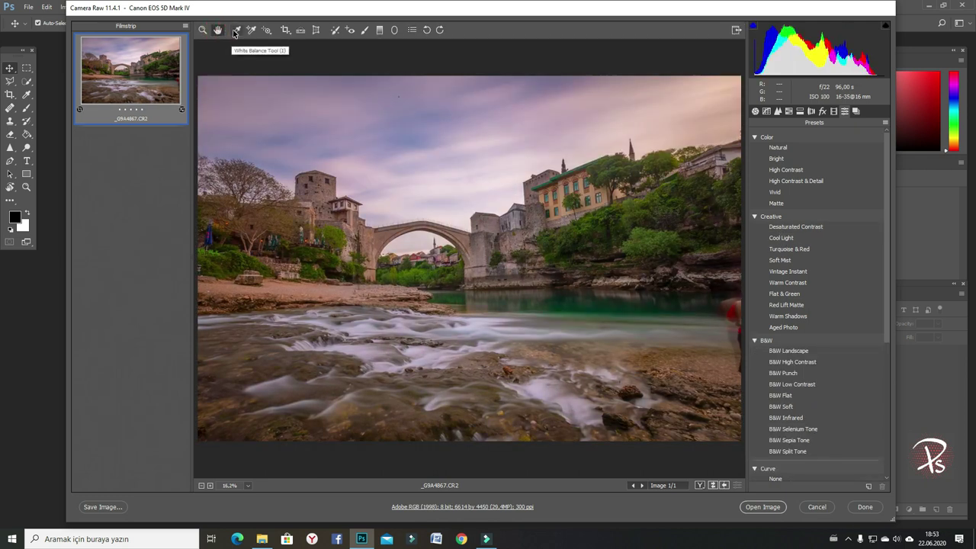
# Trim a little off the photo's right edge with the Crop tool
pyautogui.click(286, 31)
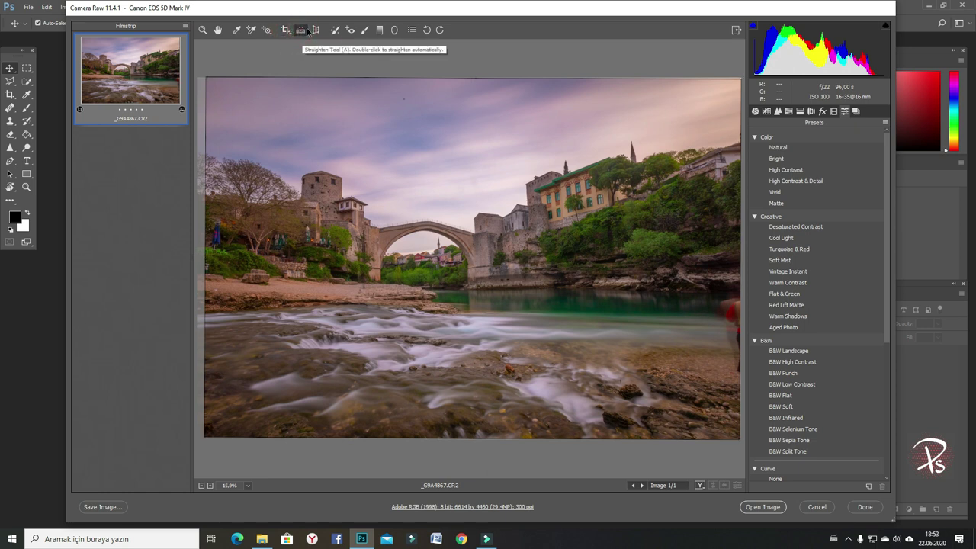
pyautogui.click(314, 30)
pyautogui.click(215, 31)
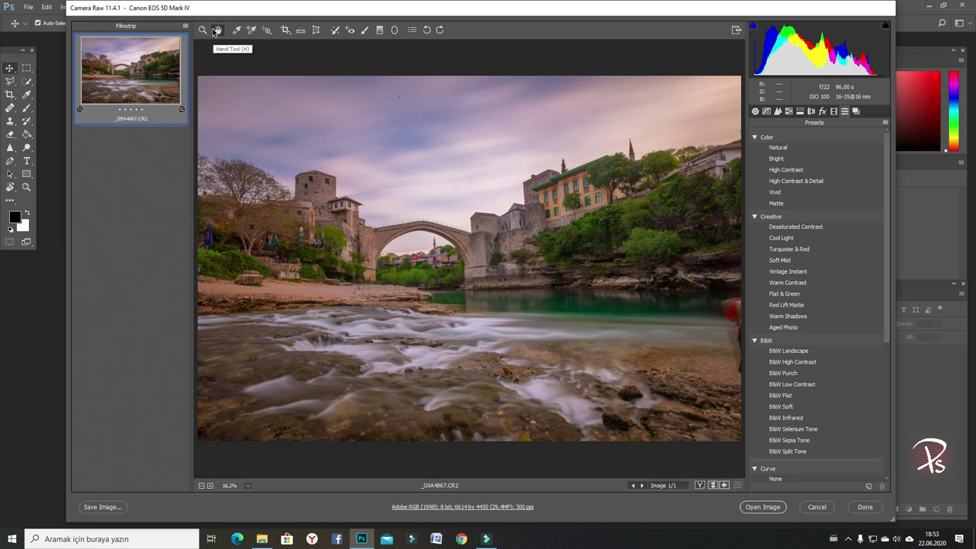
pyautogui.click(286, 34)
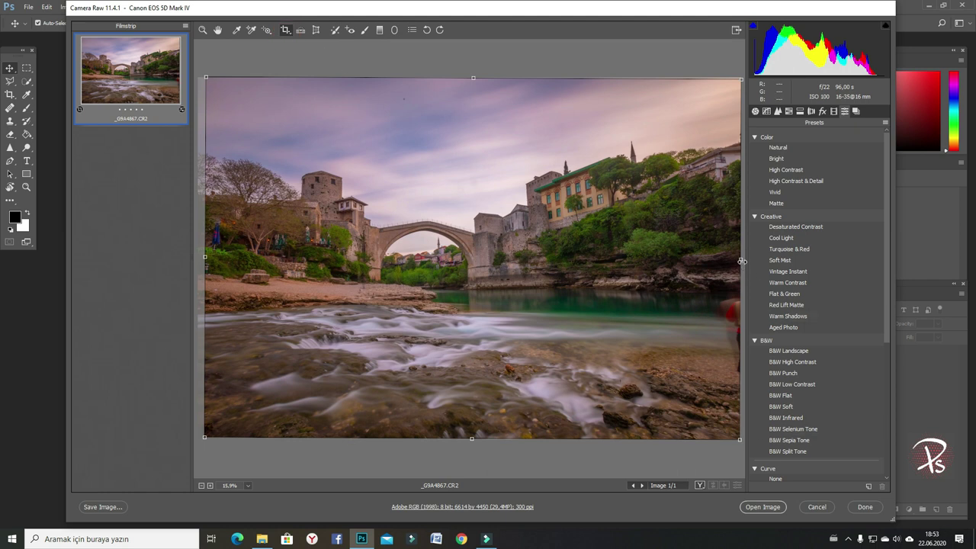
pyautogui.moveTo(741, 260); pyautogui.dragTo(718, 260)
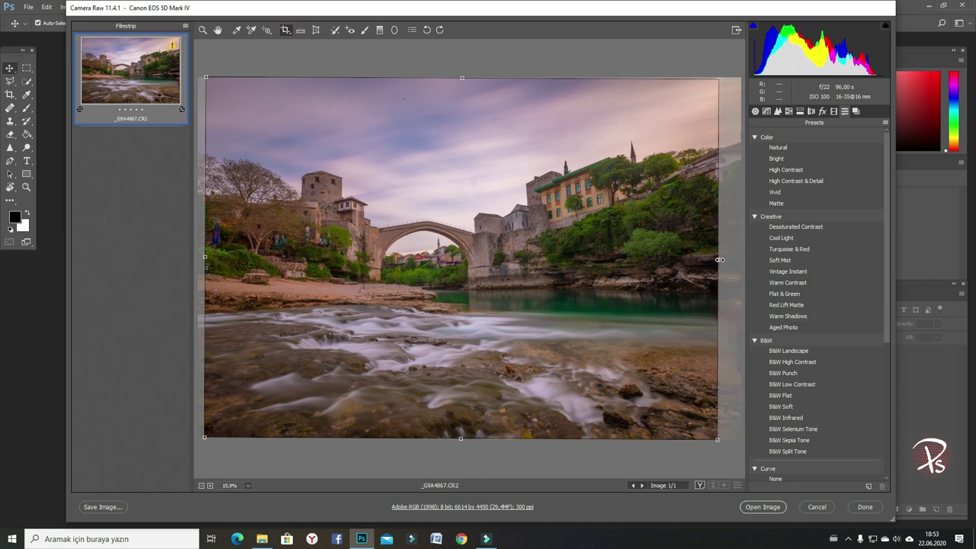
# Commit the crop, try Upright Auto perspective correction, then set Upright back to Off
pyautogui.click(316, 30)
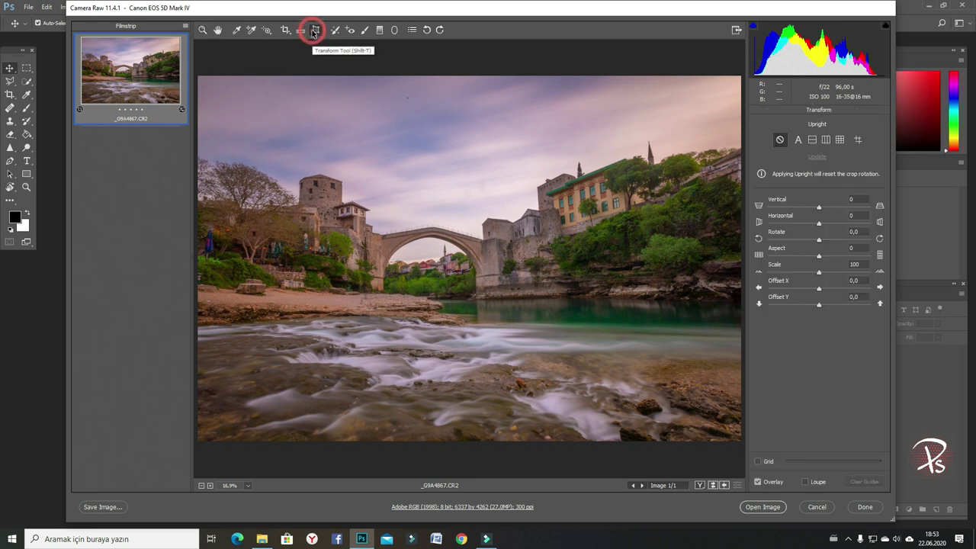
pyautogui.click(798, 140)
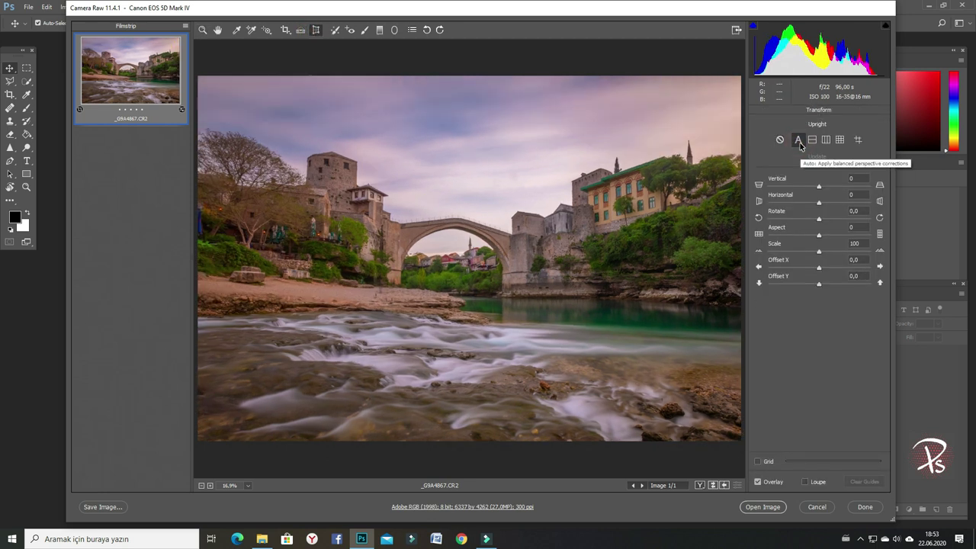
pyautogui.click(780, 141)
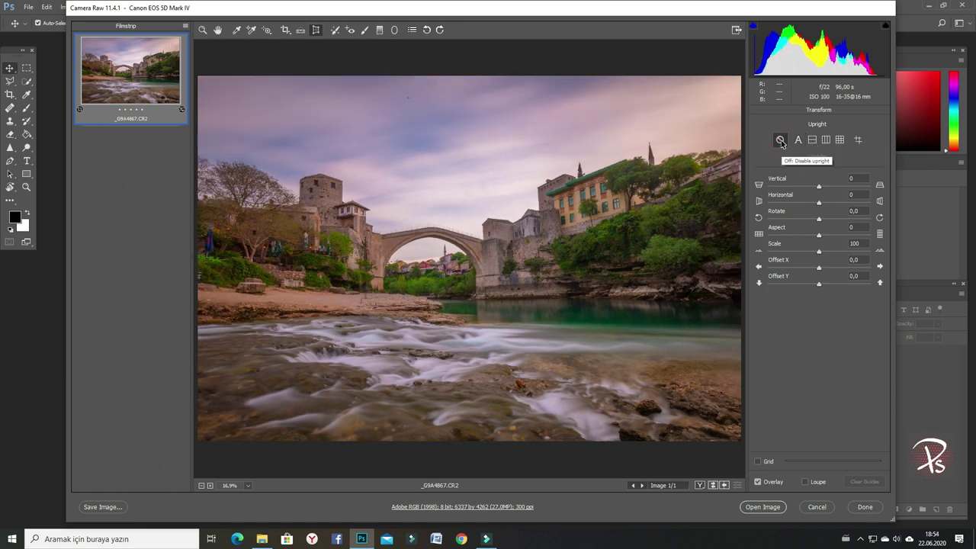
# At 25% zoom, paint a +0.50 exposure Adjustment Brush over the river and trees, then compare with the original
pyautogui.click(364, 29)
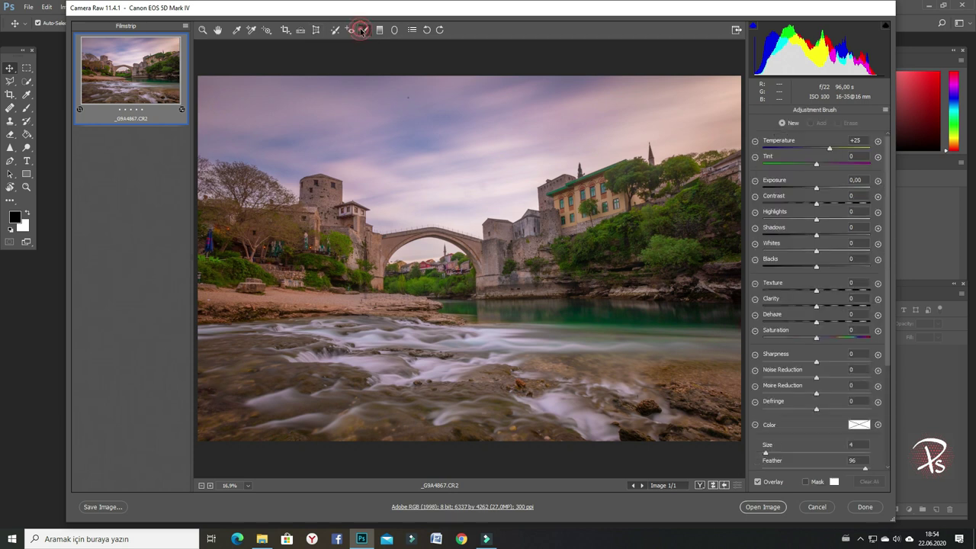
pyautogui.click(210, 487)
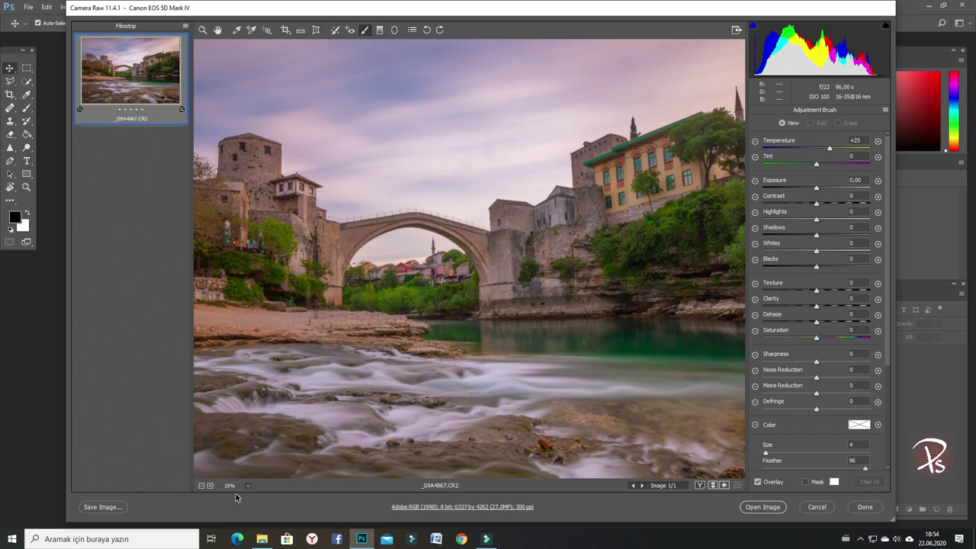
pyautogui.click(877, 181)
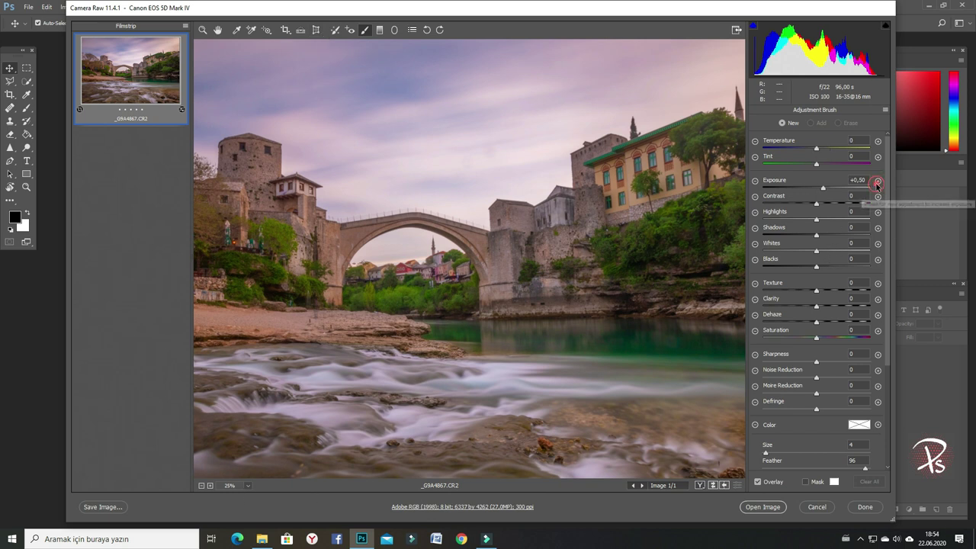
pyautogui.moveTo(496, 333)
pyautogui.mouseDown()
pyautogui.moveTo(570, 335)
pyautogui.moveTo(534, 337)
pyautogui.moveTo(594, 348)
pyautogui.moveTo(576, 363)
pyautogui.mouseUp()
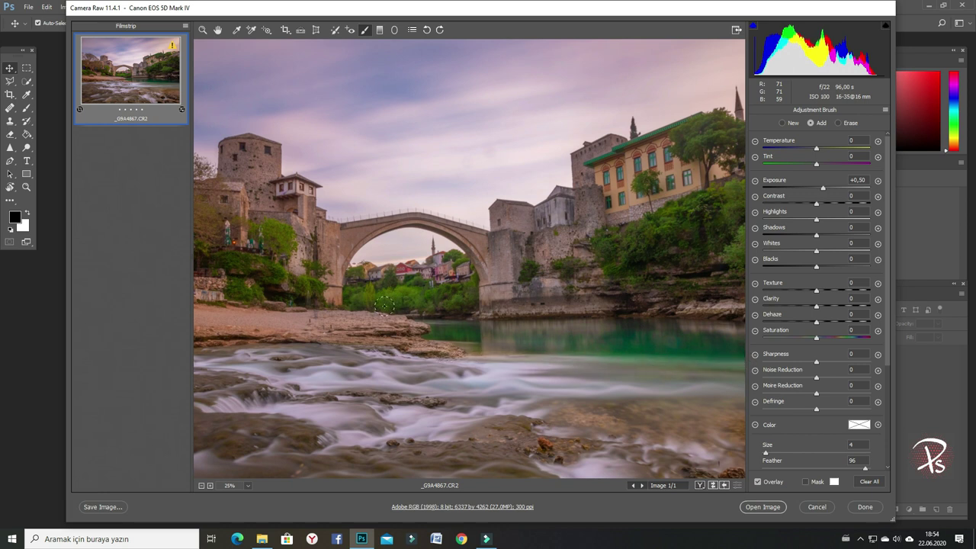
pyautogui.moveTo(362, 300); pyautogui.dragTo(448, 297)
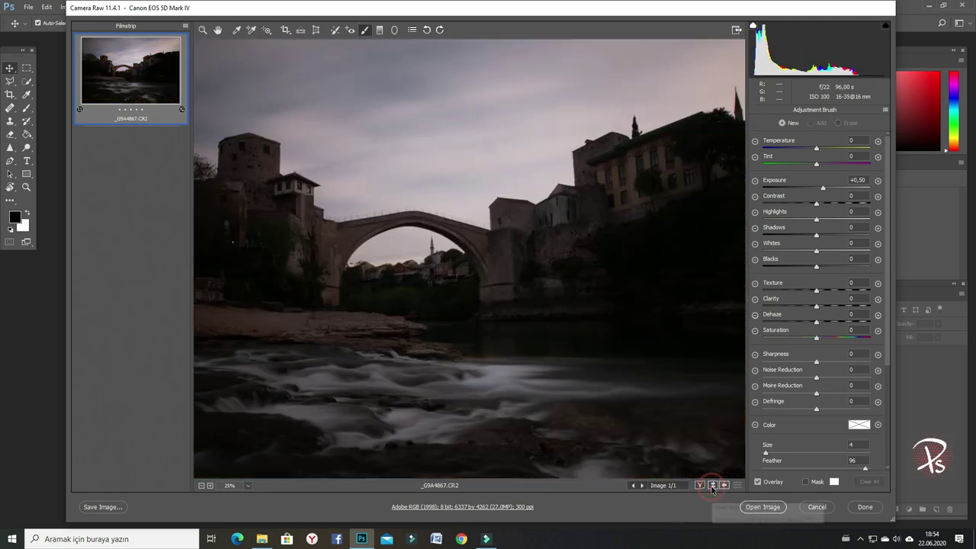
pyautogui.click(713, 487)
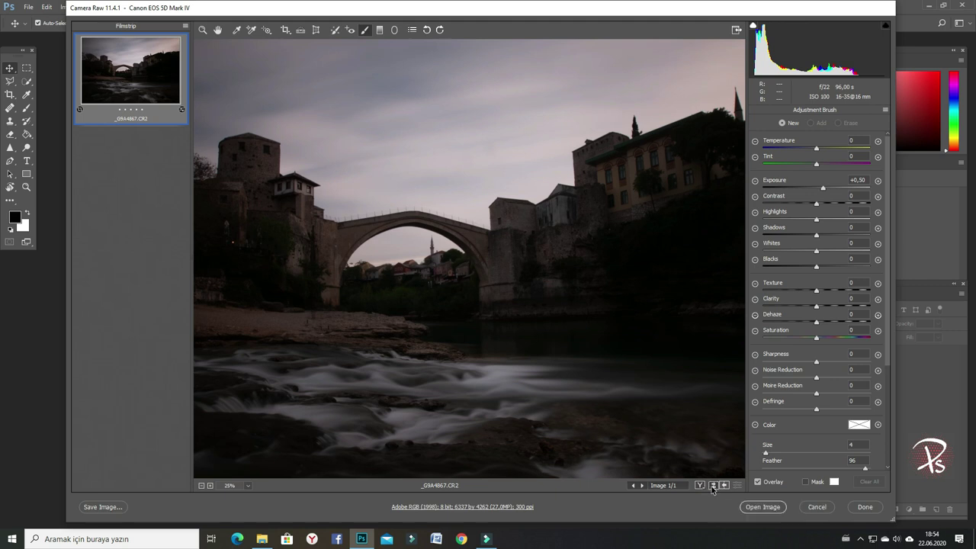
pyautogui.click(712, 488)
# Heal a small blemish in the sky above the bridge with Spot Removal, then fit the view
pyautogui.click(336, 32)
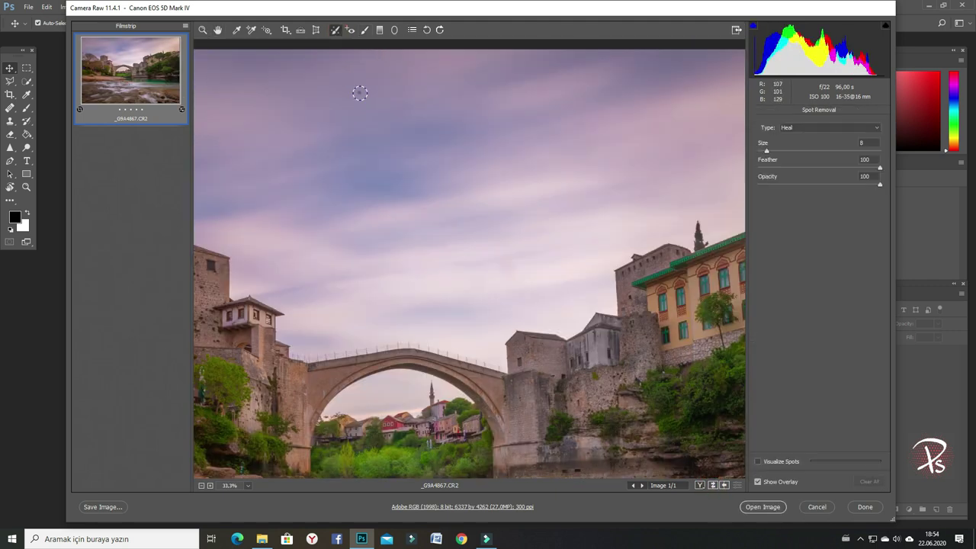
pyautogui.click(360, 93)
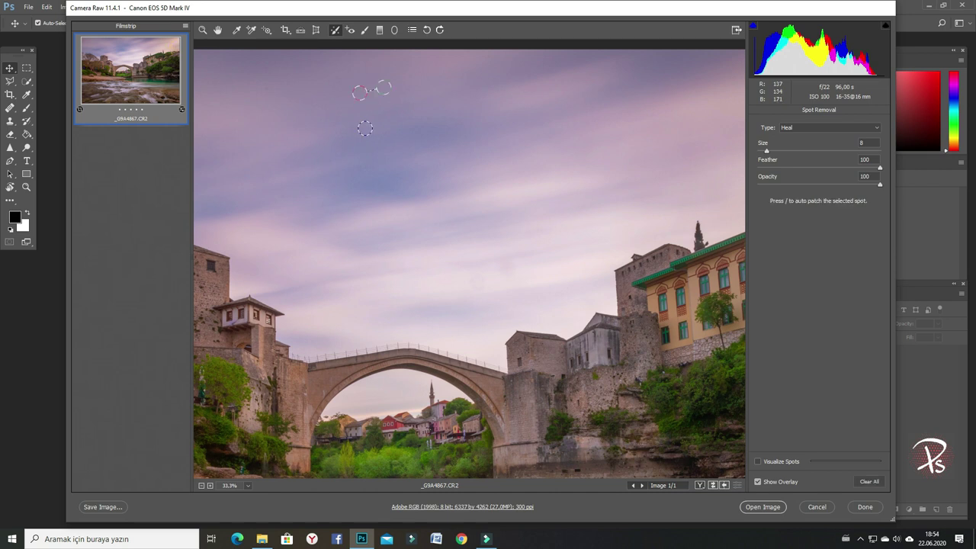
pyautogui.hotkey('ctrl', '0')
pyautogui.click(394, 30)
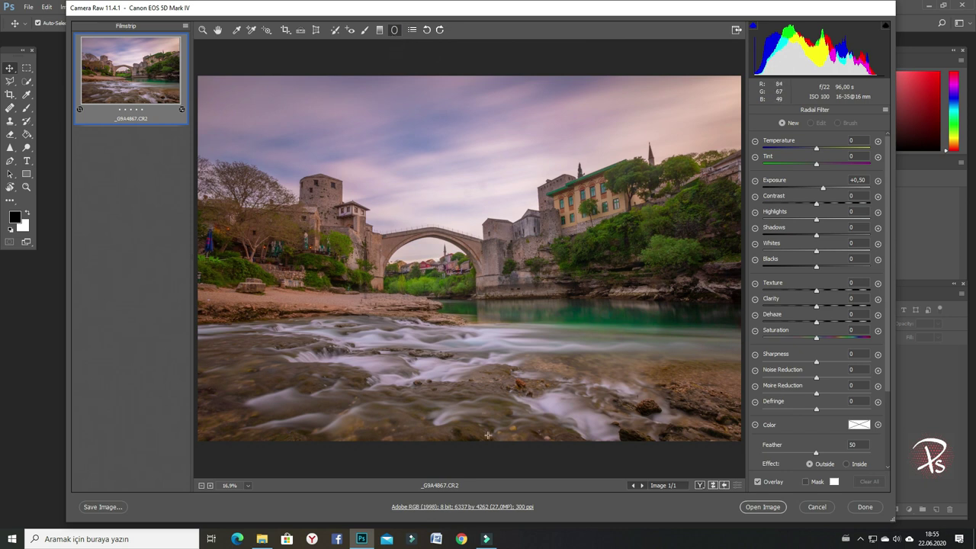
# Add an Inside-effect radial filter at Exposure +0.70 over the lower-left foreground rocks
pyautogui.moveTo(321, 372); pyautogui.dragTo(412, 404)
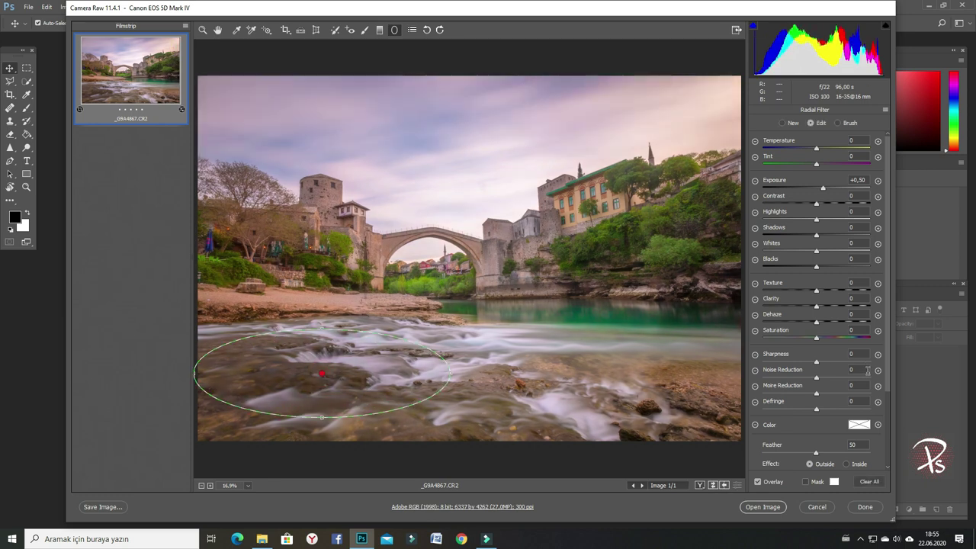
pyautogui.click(845, 464)
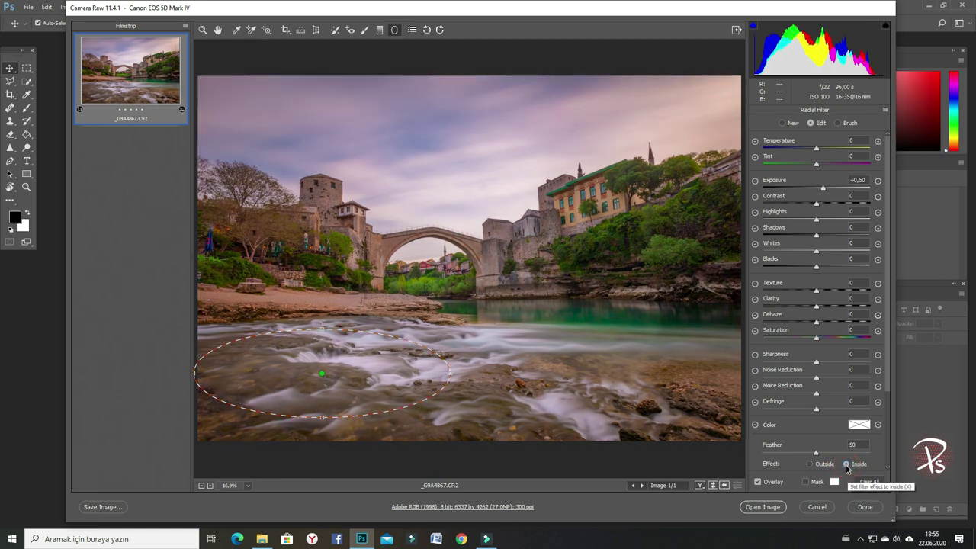
pyautogui.moveTo(823, 190); pyautogui.dragTo(825, 191)
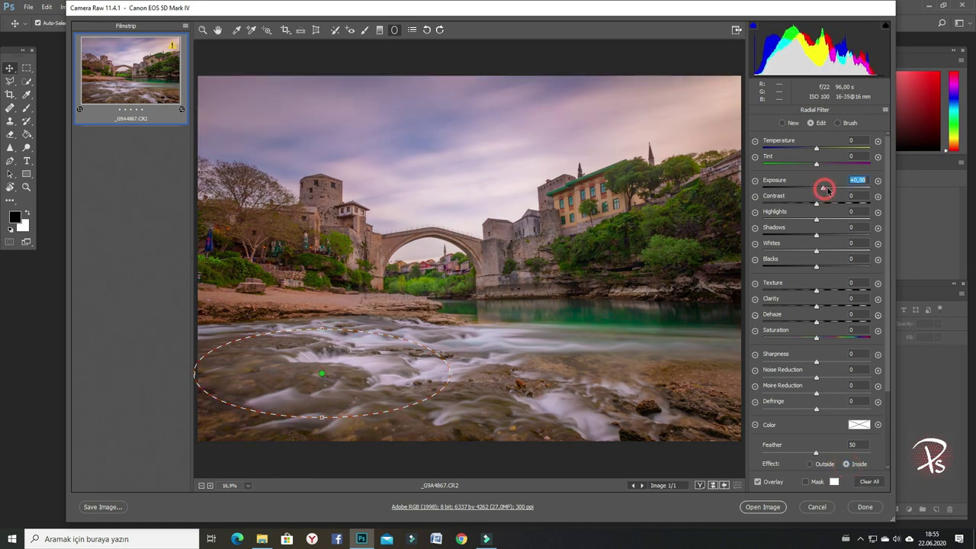
pyautogui.click(380, 30)
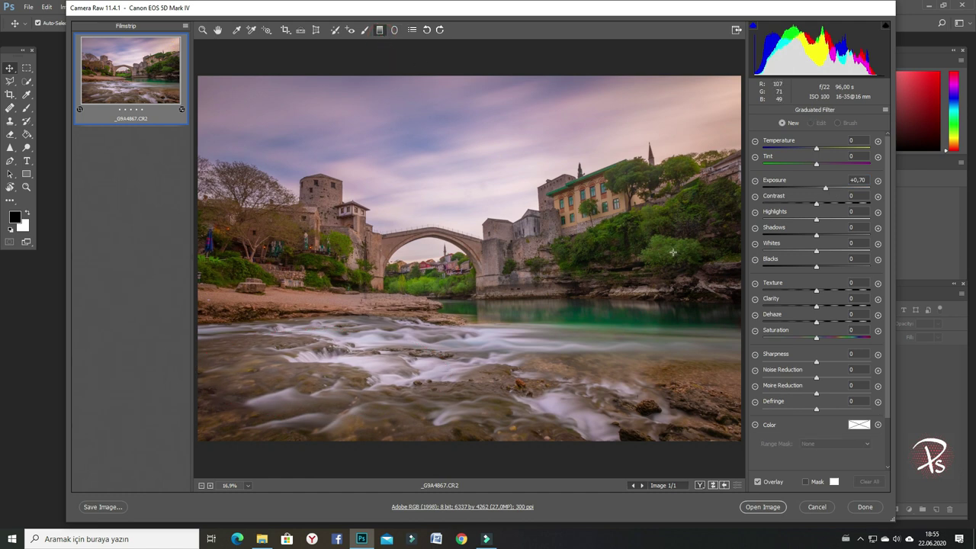
# Draw a top-down sky gradient at Exposure -0.95, Temperature -17, Whites +44, Highlights -100
pyautogui.click(756, 183)
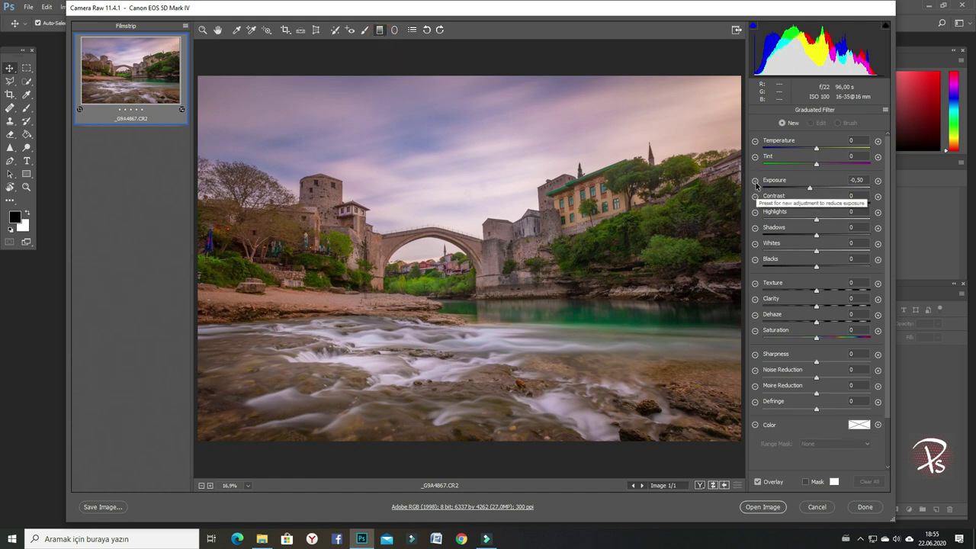
pyautogui.moveTo(460, 76); pyautogui.dragTo(460, 185)
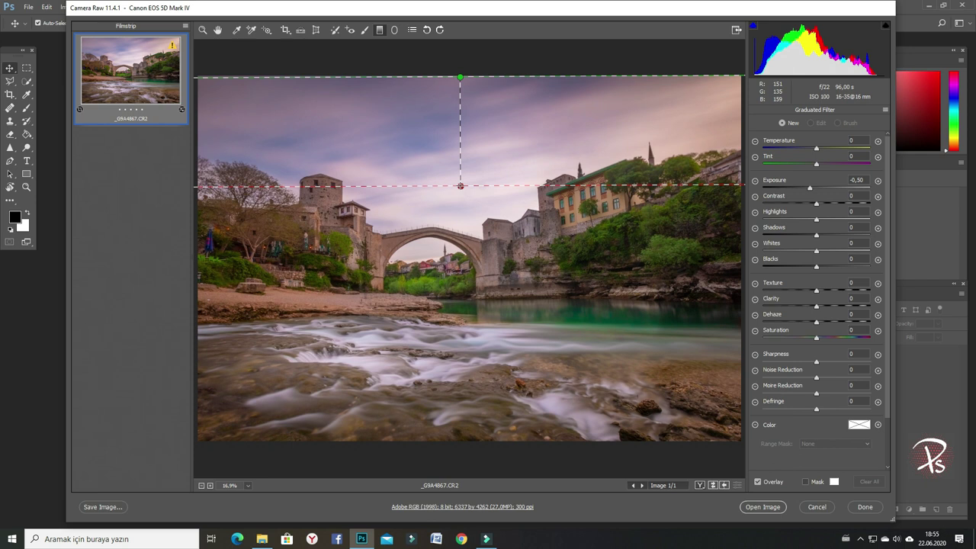
pyautogui.moveTo(809, 188); pyautogui.dragTo(803, 190)
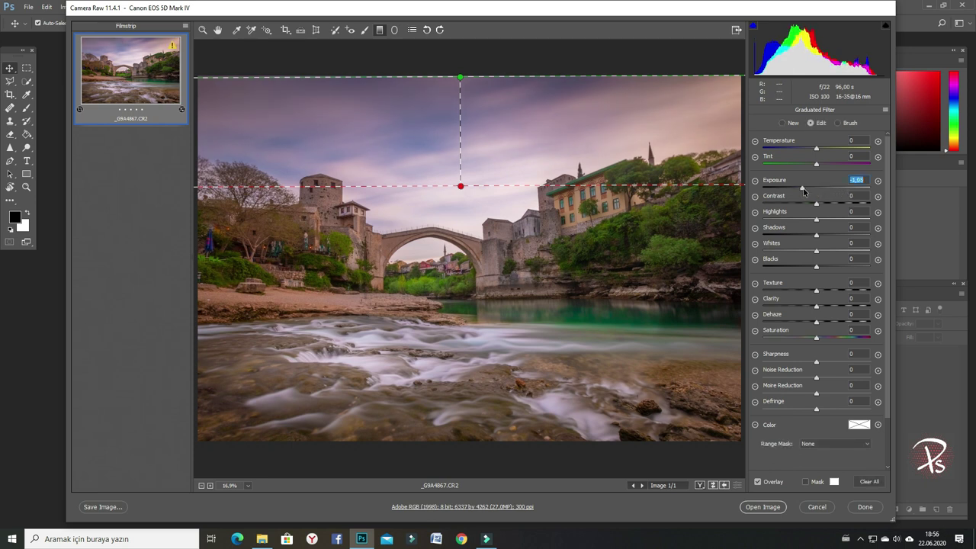
pyautogui.moveTo(803, 190)
pyautogui.mouseDown()
pyautogui.moveTo(846, 191)
pyautogui.moveTo(815, 191)
pyautogui.mouseUp()
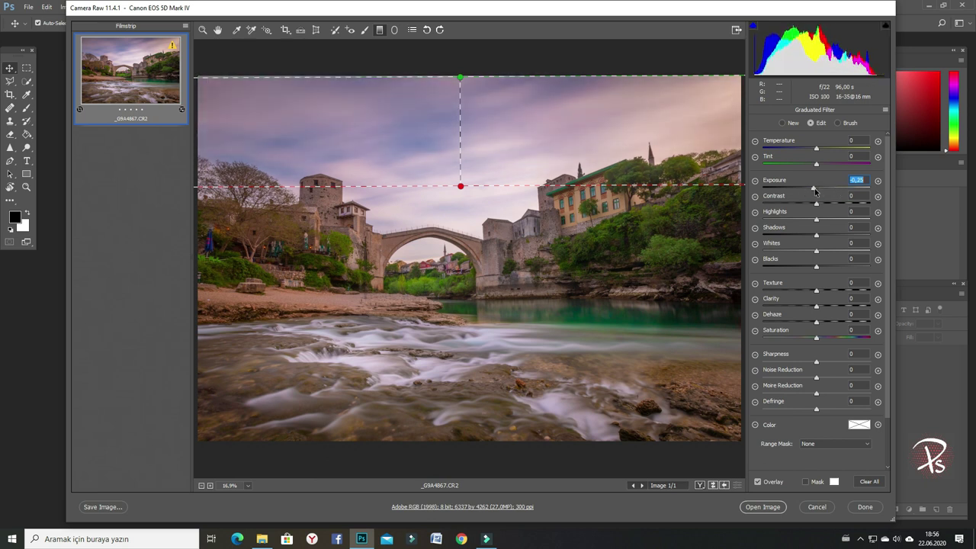
pyautogui.moveTo(813, 192); pyautogui.dragTo(803, 190)
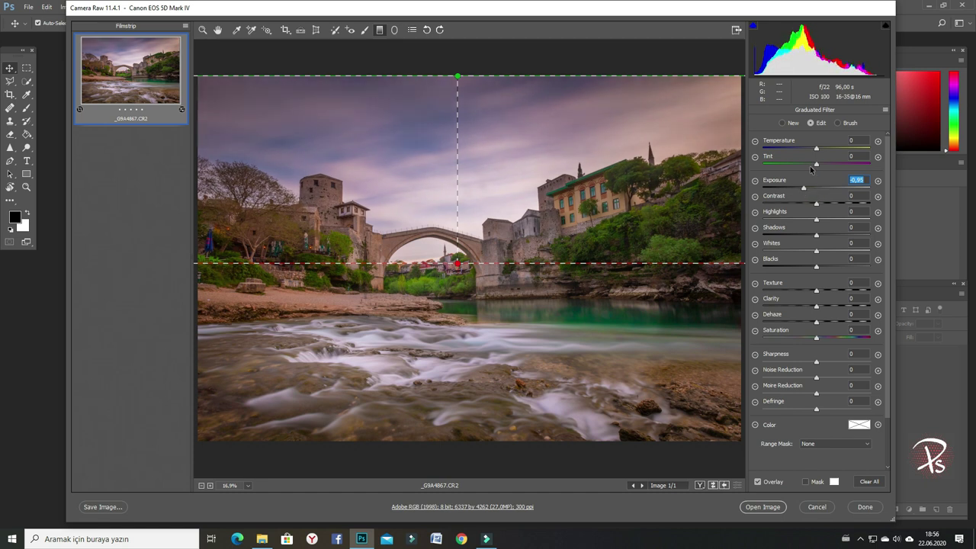
pyautogui.moveTo(816, 150); pyautogui.dragTo(808, 150)
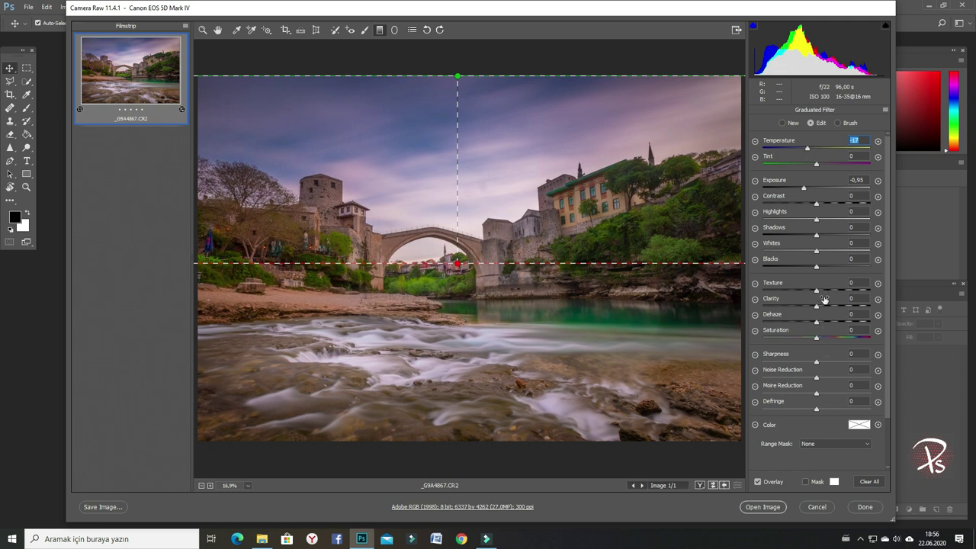
pyautogui.moveTo(816, 250); pyautogui.dragTo(839, 251)
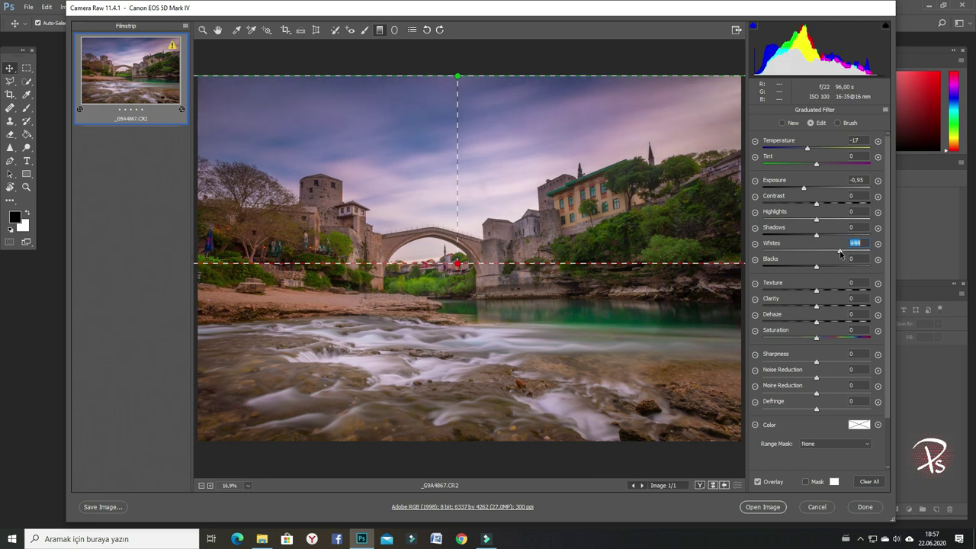
pyautogui.moveTo(816, 219); pyautogui.dragTo(772, 218)
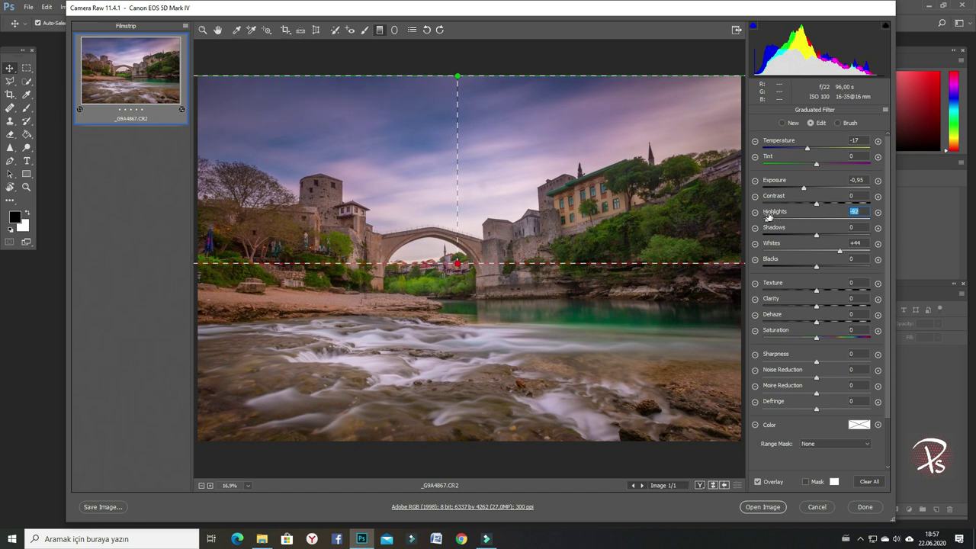
# Add a second graduated filter rising from the bottom edge and position its fade line
pyautogui.click(471, 442)
pyautogui.moveTo(471, 441)
pyautogui.mouseDown()
pyautogui.moveTo(473, 343)
pyautogui.moveTo(471, 353)
pyautogui.mouseUp()
pyautogui.moveTo(290, 358); pyautogui.dragTo(290, 366)
# Level the bottom gradient and give it Shadows +41, lower saturation, and neutral temperature and highlights
pyautogui.moveTo(471, 353); pyautogui.dragTo(472, 363)
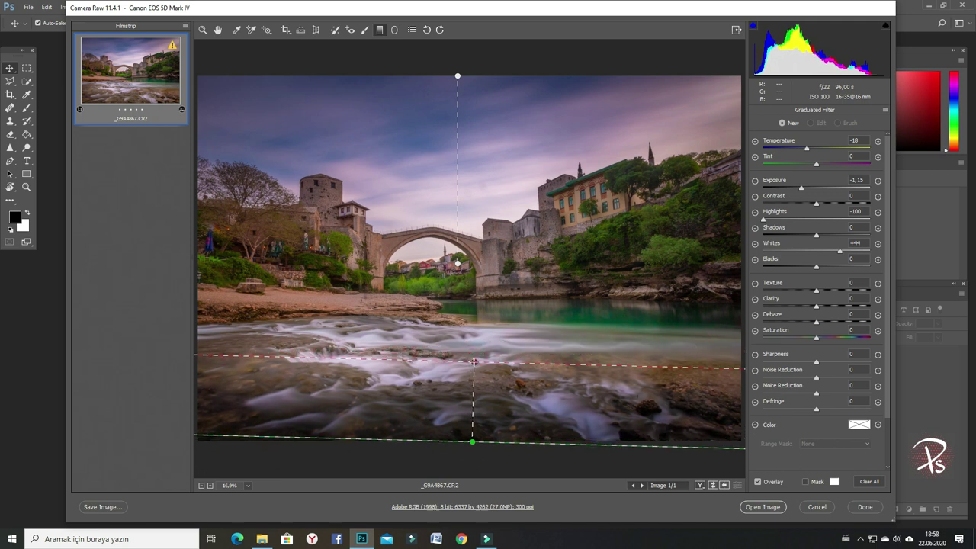
pyautogui.moveTo(289, 366); pyautogui.dragTo(289, 364)
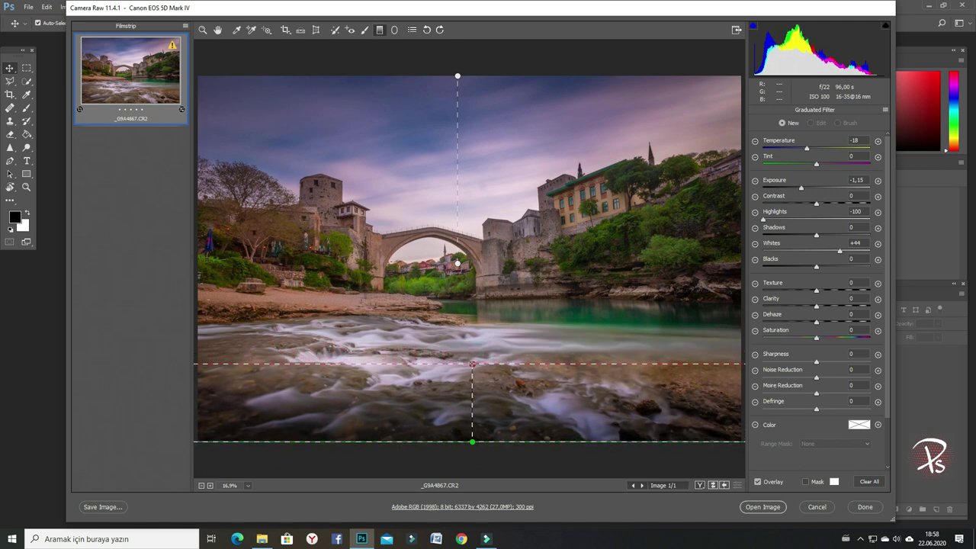
pyautogui.click(472, 364)
pyautogui.doubleClick(807, 148)
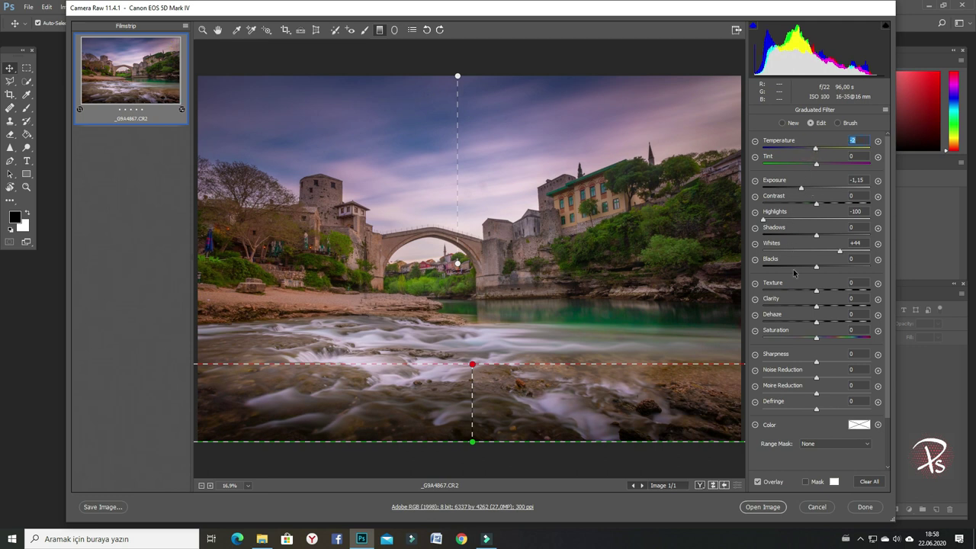
pyautogui.moveTo(816, 337); pyautogui.dragTo(786, 337)
pyautogui.moveTo(816, 236); pyautogui.dragTo(838, 239)
pyautogui.moveTo(786, 219); pyautogui.dragTo(811, 219)
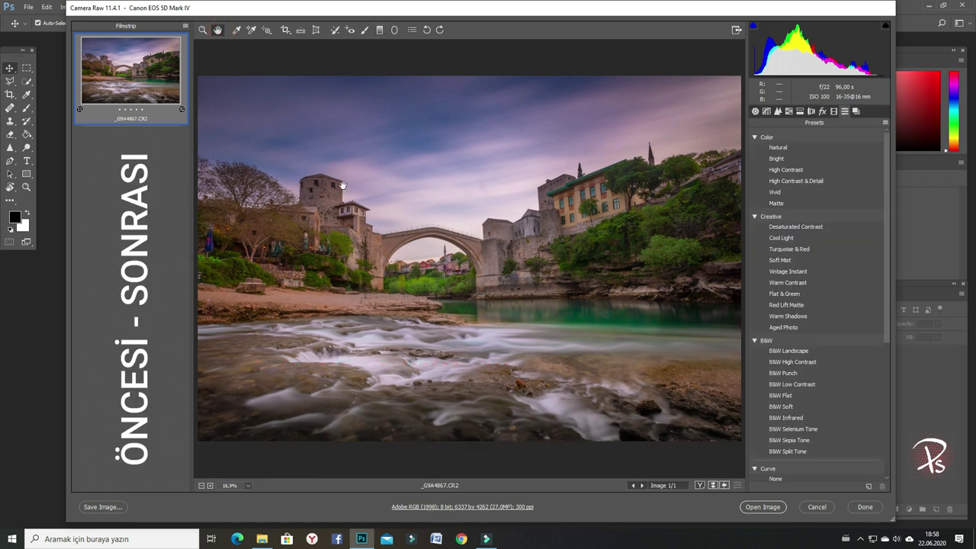
# Toggle Before/After twice to compare the edit with the unedited original
pyautogui.click(713, 486)
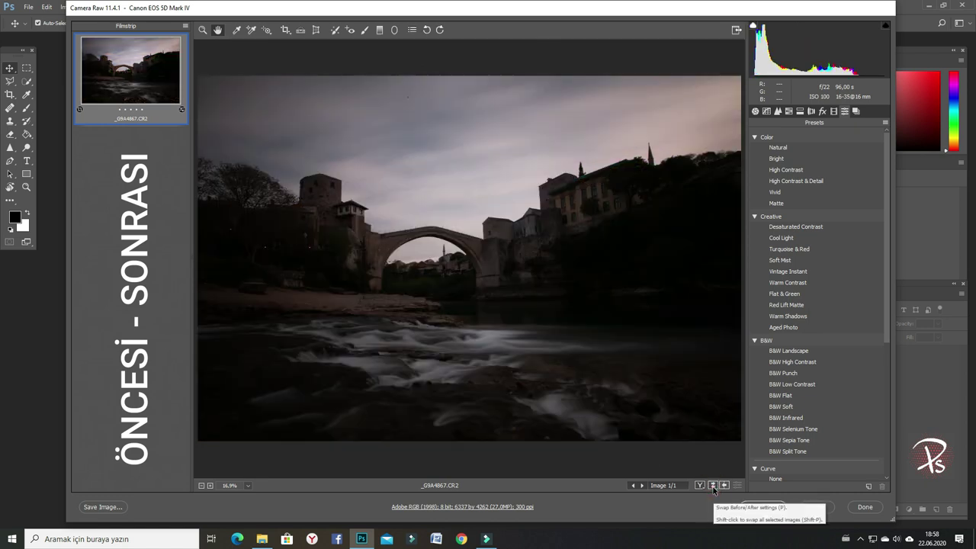
pyautogui.click(713, 486)
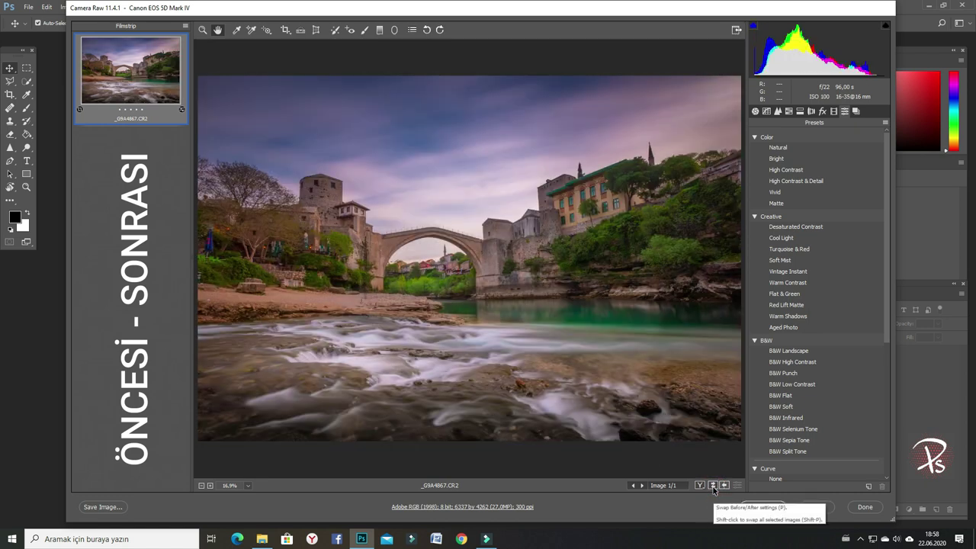
pyautogui.click(713, 485)
pyautogui.click(713, 486)
pyautogui.click(379, 30)
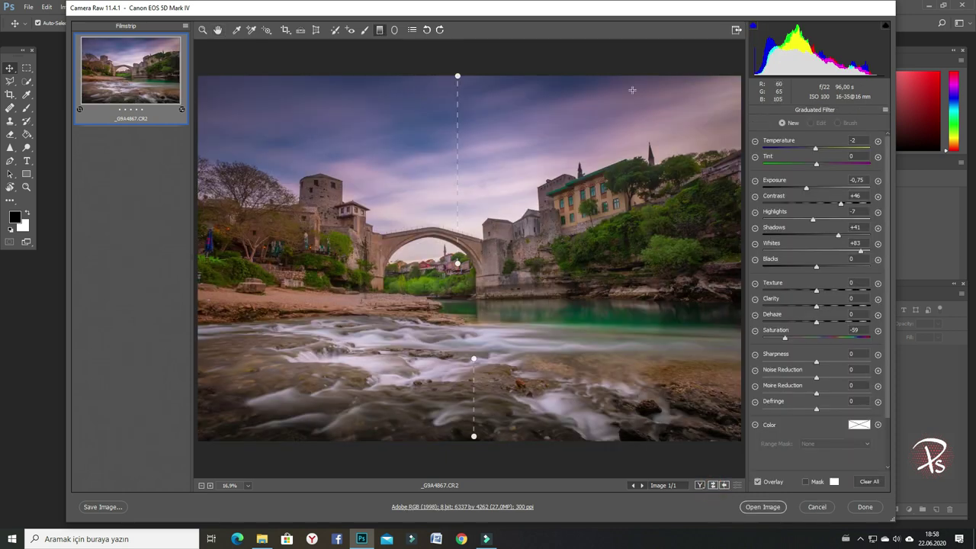
# Drag a graduated filter in from the top-right corner and set Temperature +74, Contrast -4
pyautogui.moveTo(739, 75)
pyautogui.mouseDown()
pyautogui.moveTo(722, 84)
pyautogui.moveTo(675, 204)
pyautogui.moveTo(665, 266)
pyautogui.mouseUp()
pyautogui.click(879, 142)
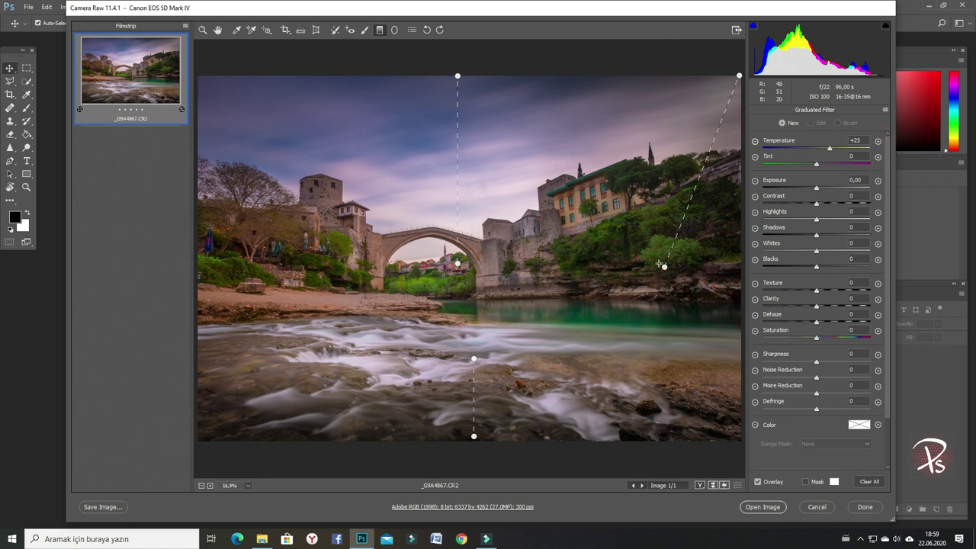
pyautogui.click(665, 267)
pyautogui.moveTo(816, 149); pyautogui.dragTo(854, 157)
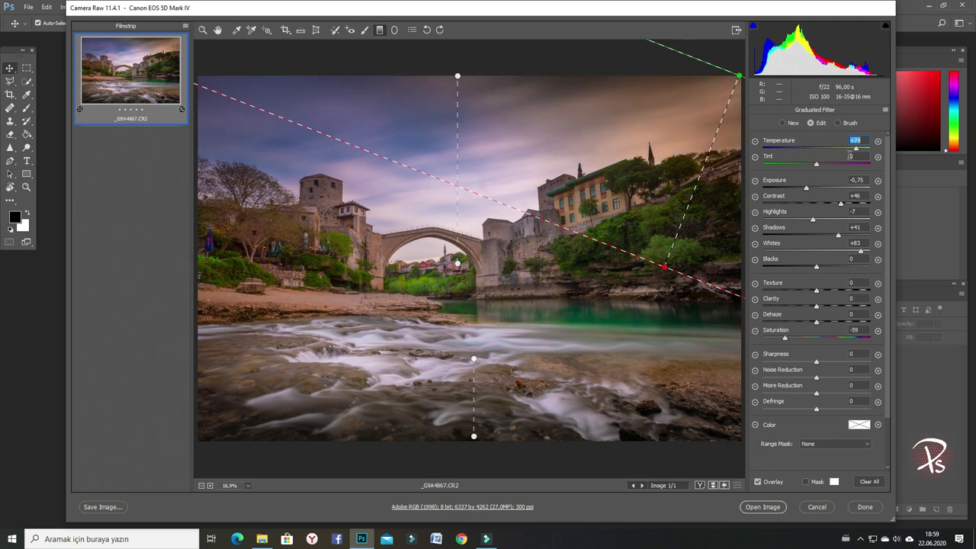
pyautogui.moveTo(841, 204); pyautogui.dragTo(815, 204)
pyautogui.click(837, 236)
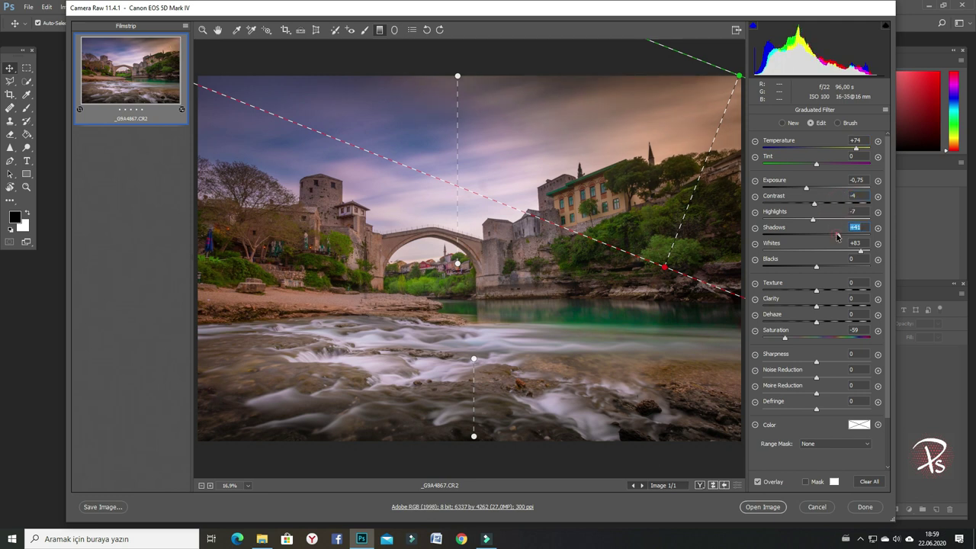
pyautogui.click(394, 30)
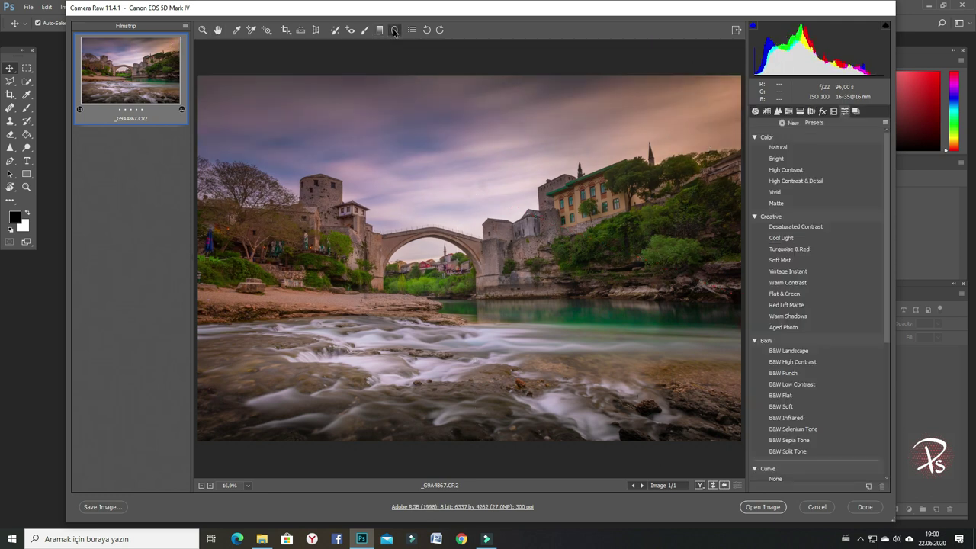
# Add radial filters: rapids desaturated to -43, right-bank greenery at Exposure +0.75, Saturation +50
pyautogui.click(394, 30)
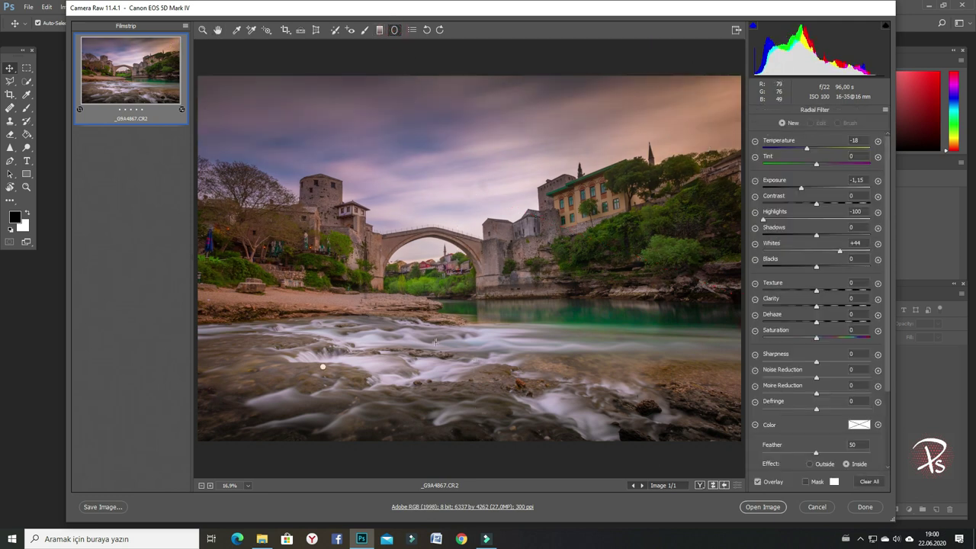
pyautogui.click(755, 330)
pyautogui.moveTo(464, 341); pyautogui.dragTo(537, 357)
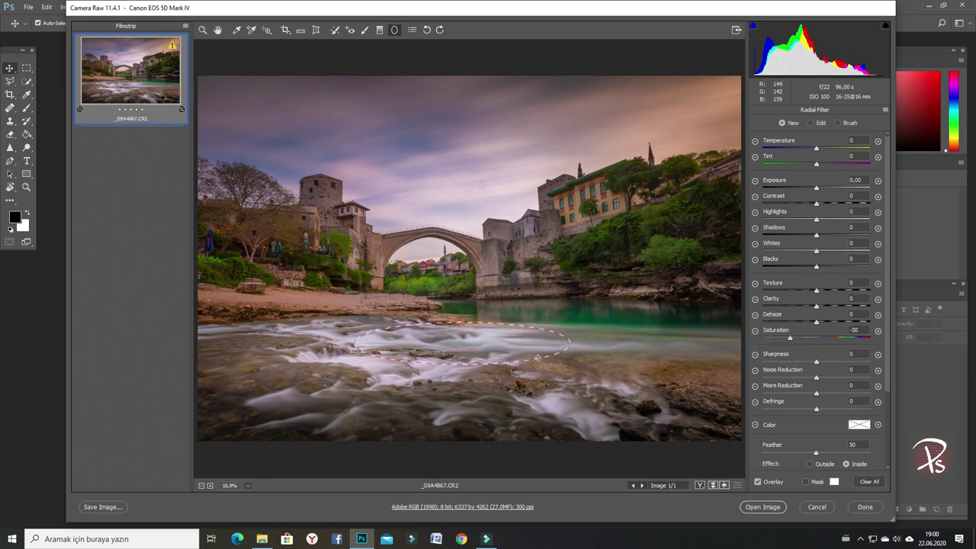
pyautogui.moveTo(538, 358); pyautogui.dragTo(512, 350)
pyautogui.moveTo(791, 337); pyautogui.dragTo(795, 338)
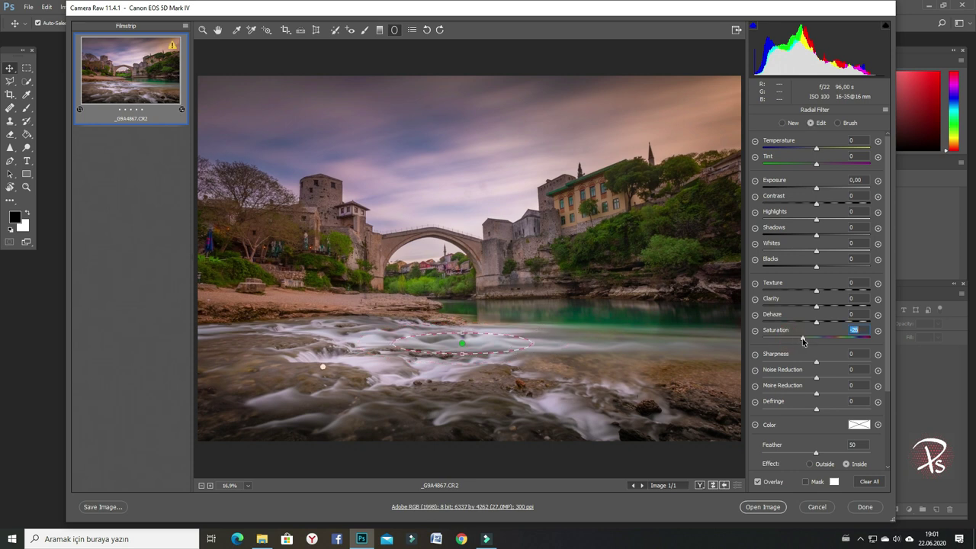
pyautogui.click(816, 190)
pyautogui.moveTo(817, 190); pyautogui.dragTo(820, 190)
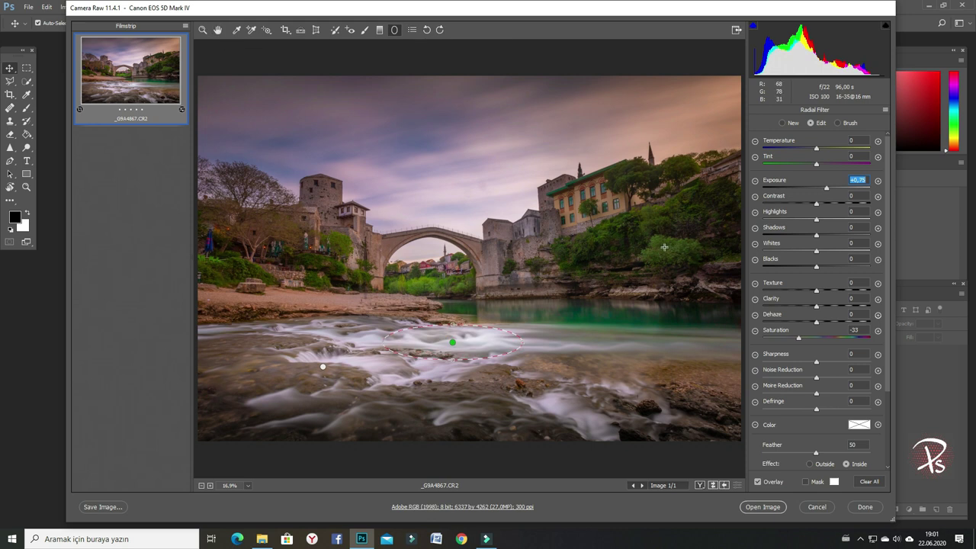
pyautogui.moveTo(664, 246); pyautogui.dragTo(717, 266)
pyautogui.moveTo(800, 338); pyautogui.dragTo(844, 346)
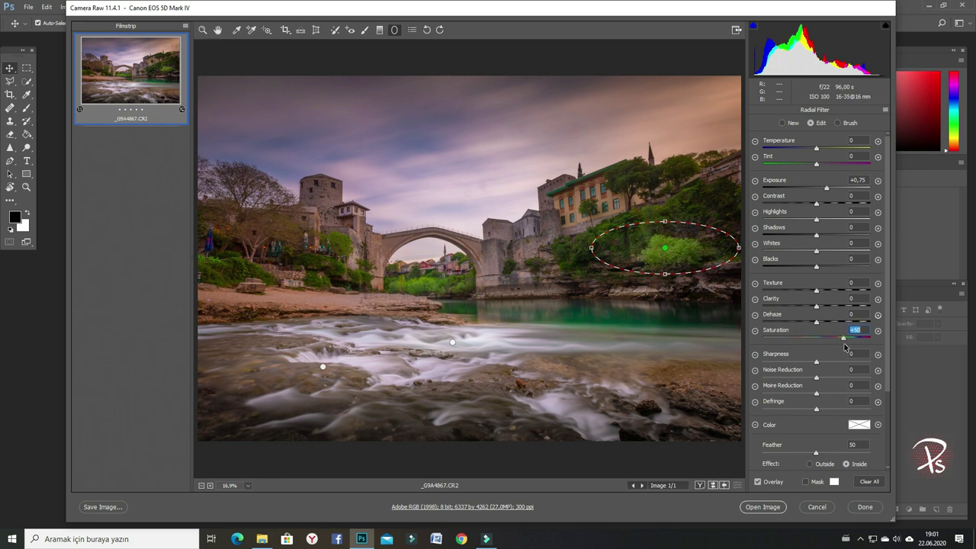
# Leave the radial filter tool and toggle Before/After to compare with the original
pyautogui.click(219, 31)
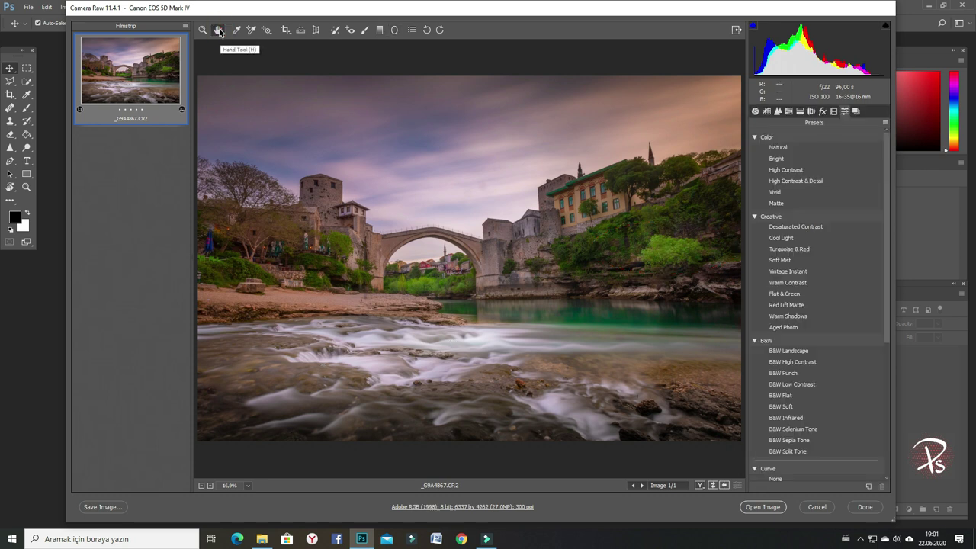
pyautogui.click(713, 486)
pyautogui.click(713, 486)
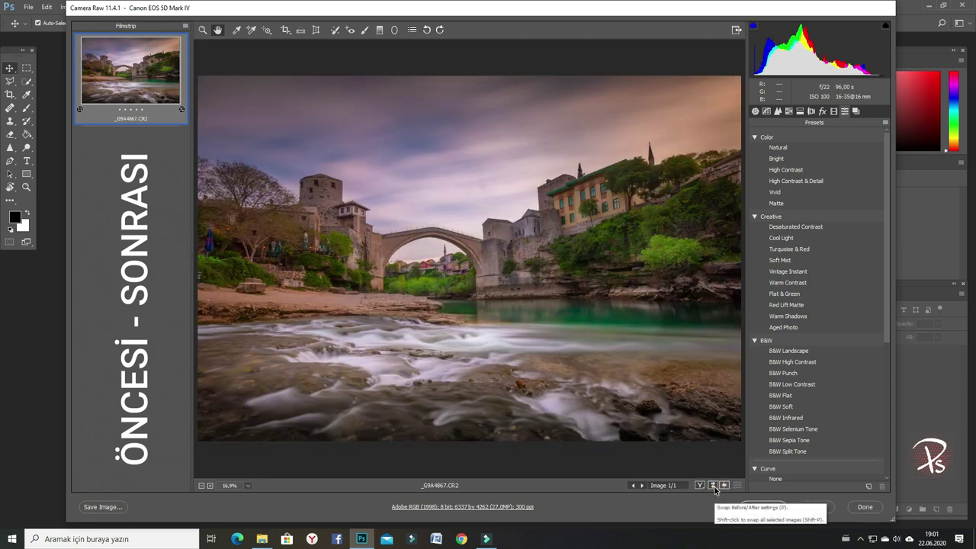
# Zoom in on the bridge and toggle Before/After twice to compare the details
pyautogui.click(247, 485)
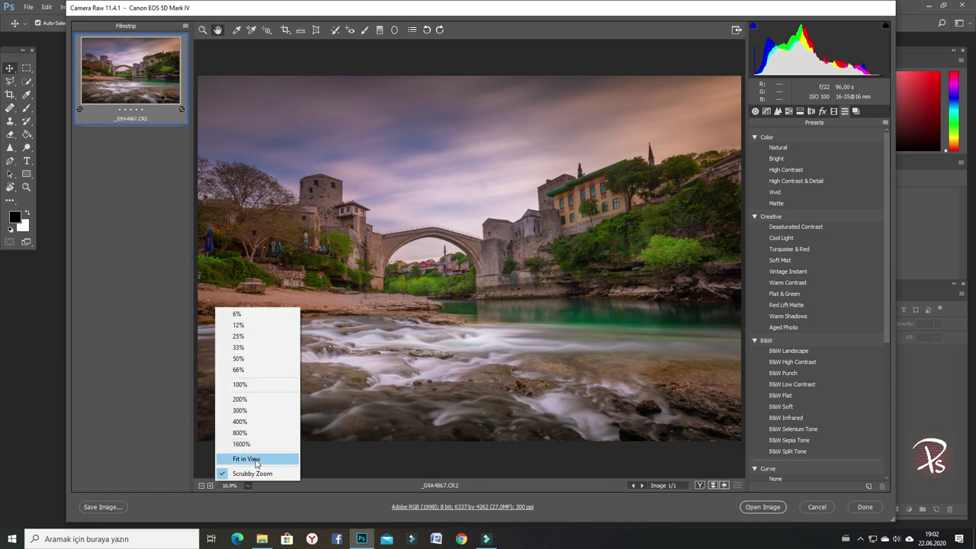
pyautogui.click(210, 485)
pyautogui.click(210, 486)
pyautogui.click(211, 487)
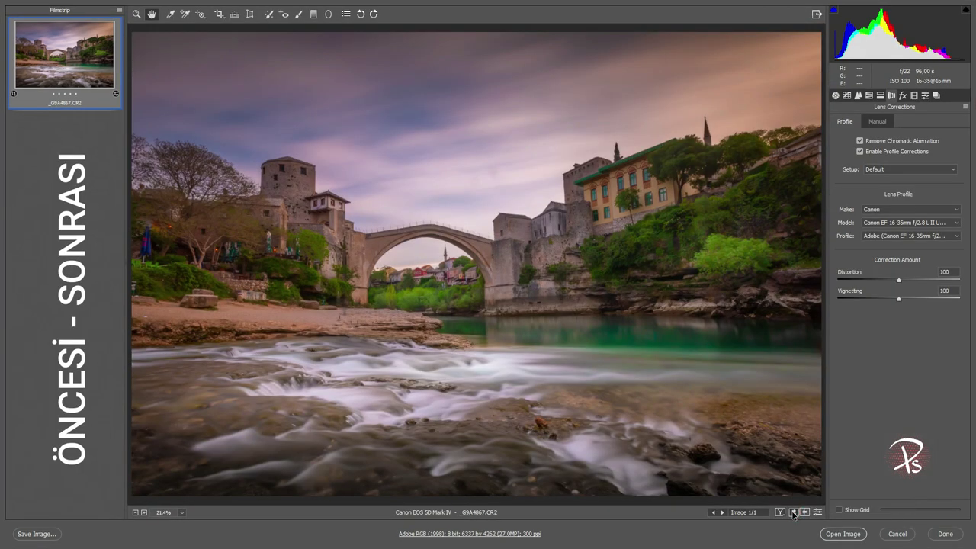
pyautogui.click(793, 512)
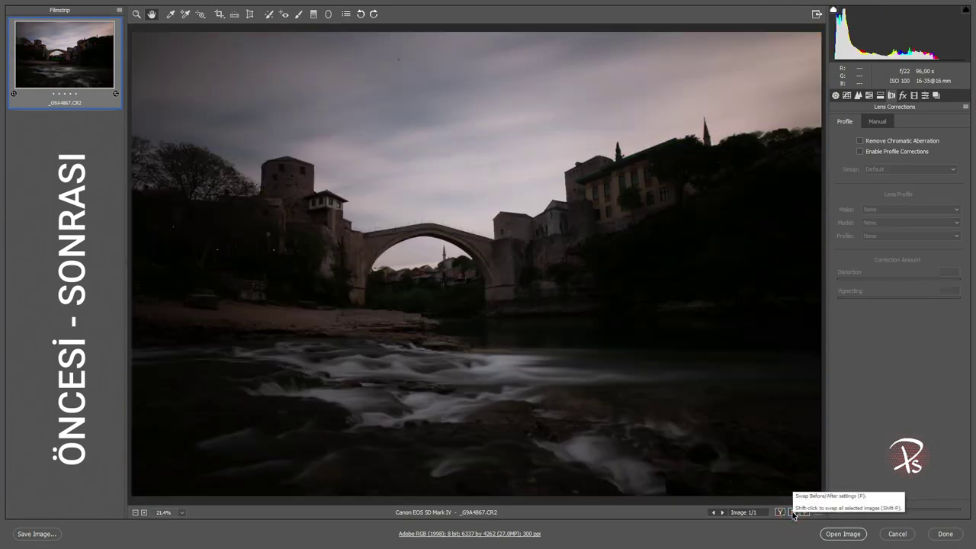
pyautogui.click(793, 513)
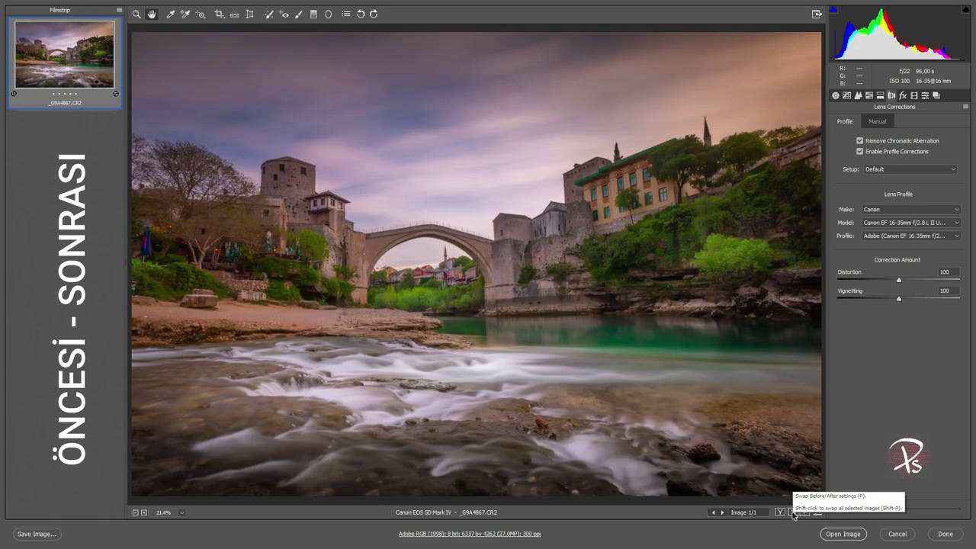
pyautogui.click(793, 514)
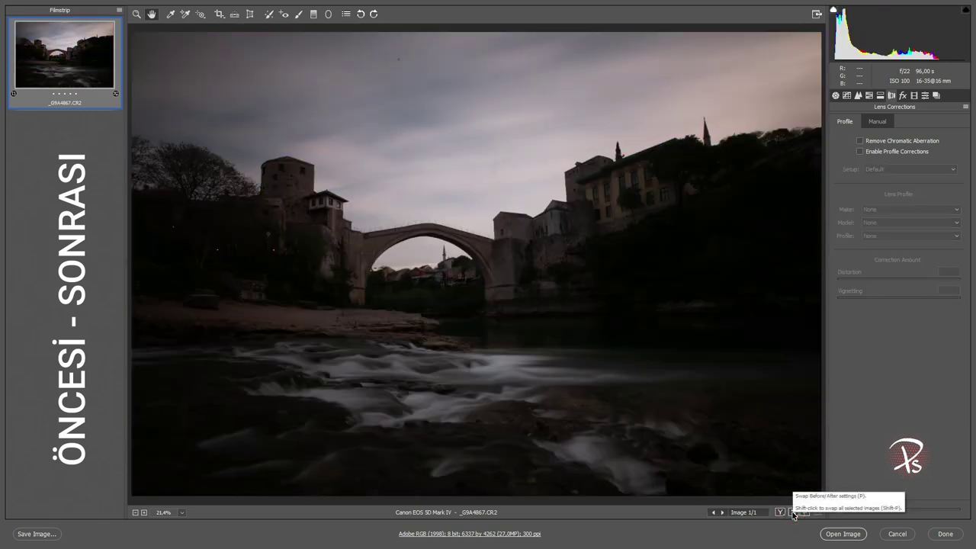
pyautogui.click(793, 513)
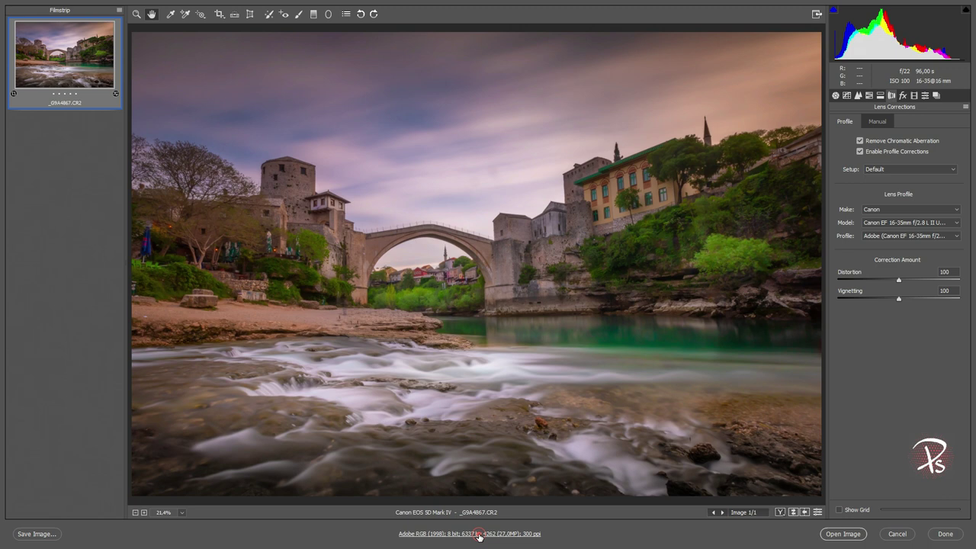
# Set Camera Raw workflow output to 16 Bits/Channel, opening in Photoshop as a Smart Object
pyautogui.click(479, 536)
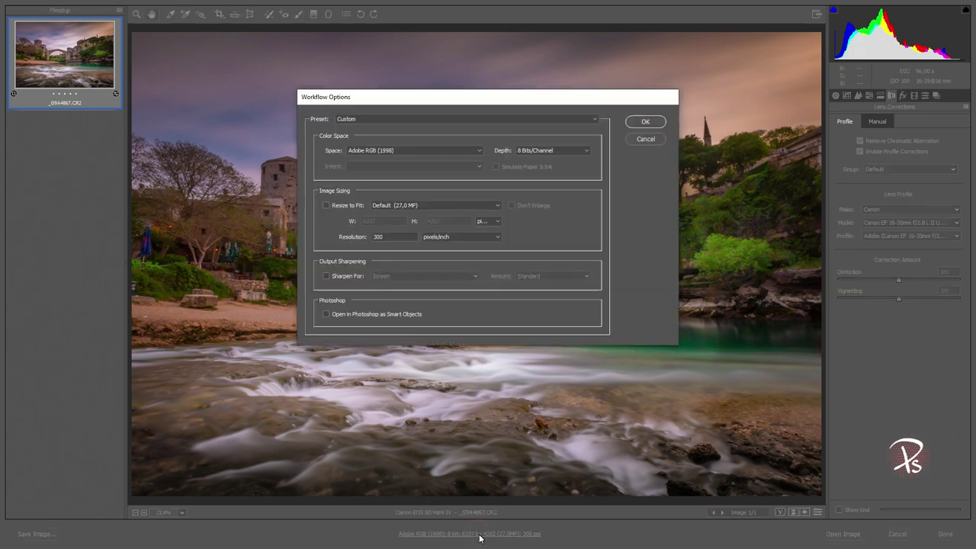
pyautogui.click(588, 153)
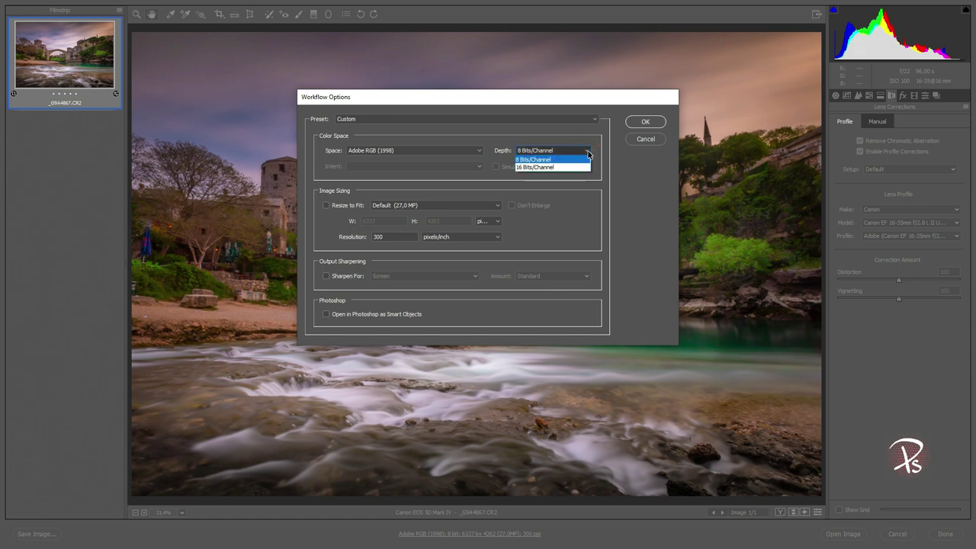
pyautogui.click(534, 167)
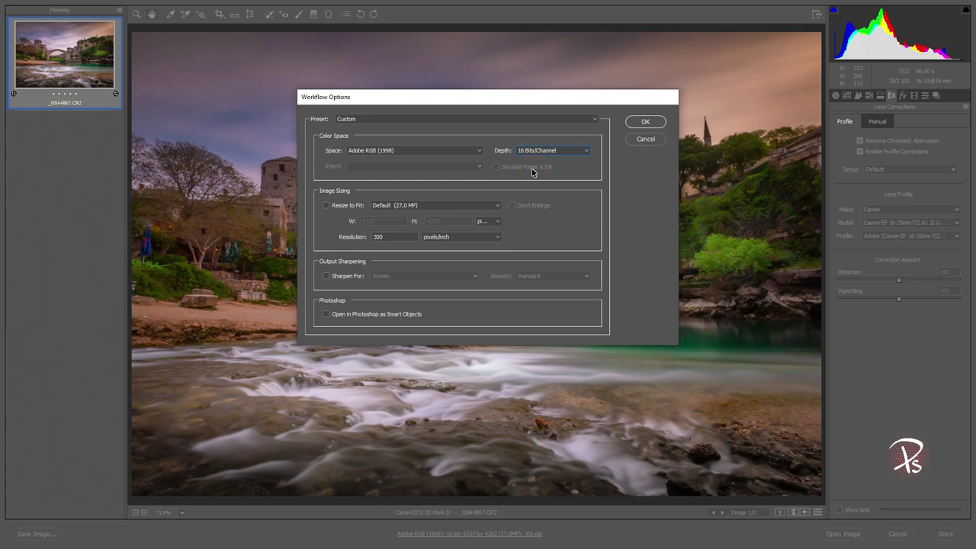
pyautogui.click(328, 315)
pyautogui.click(645, 122)
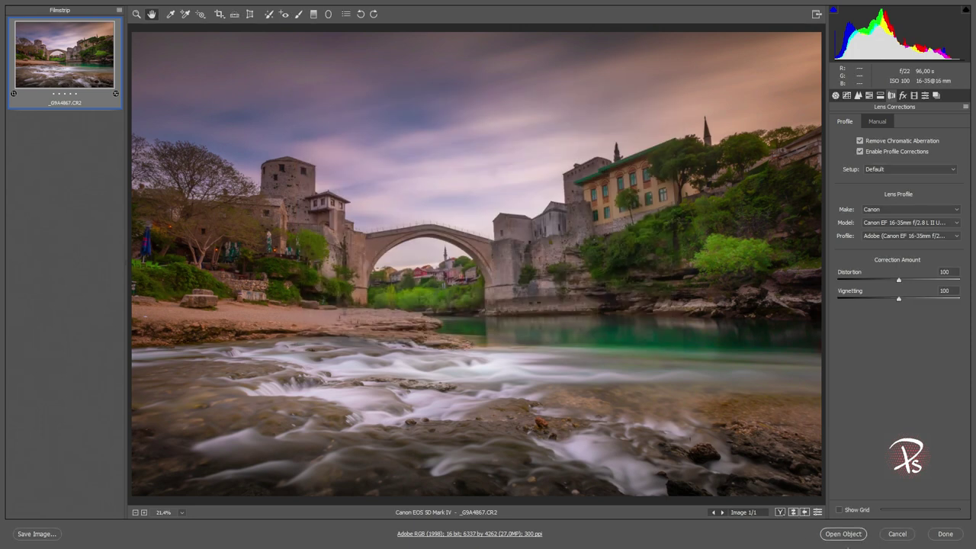
# Open the bridge photo in Photoshop as a smart object layer and reopen its Camera Raw settings
pyautogui.click(847, 538)
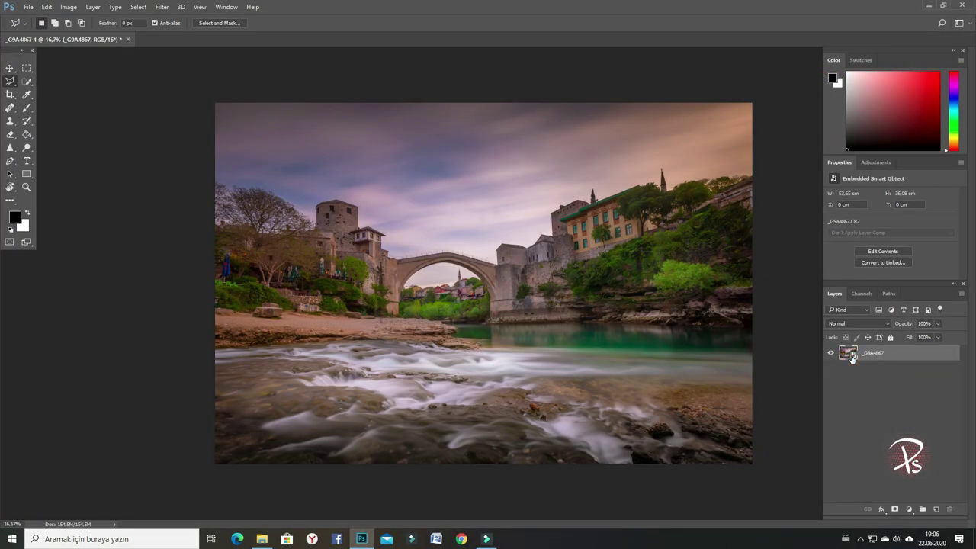
pyautogui.doubleClick(851, 356)
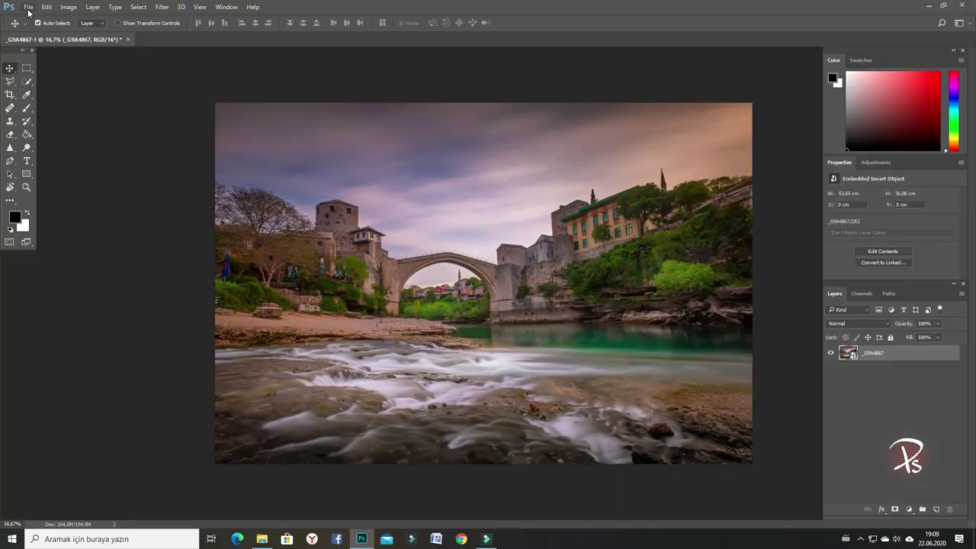
pyautogui.click(28, 7)
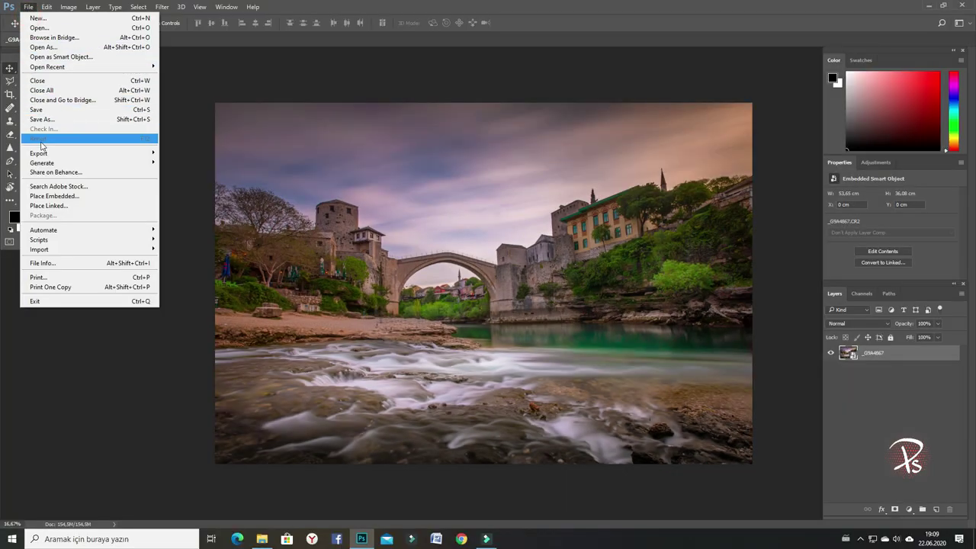